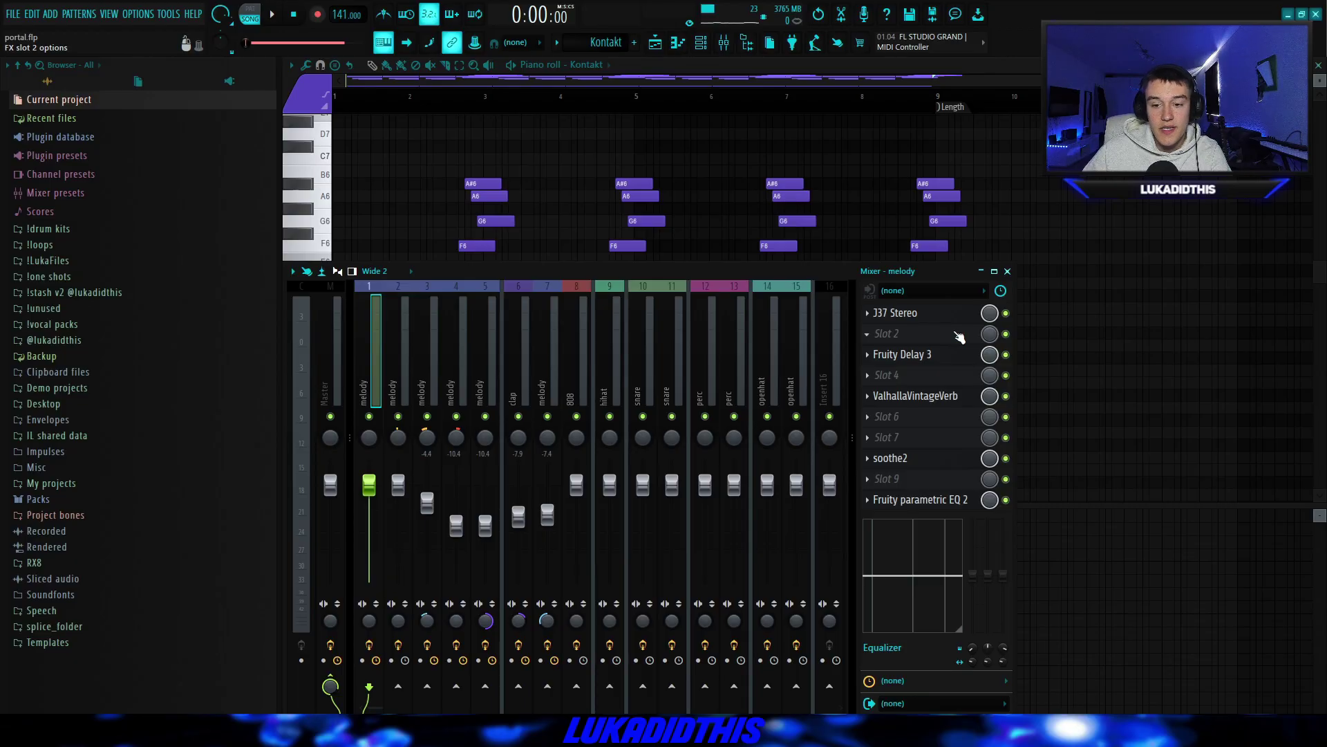
Step: Inspect the first melody track's effect chain: J37 Stereo, Fruity Delay 3, ValhallaVintageVerb, soothe2 and Fruity parametric EQ 2
left_click(895, 312)
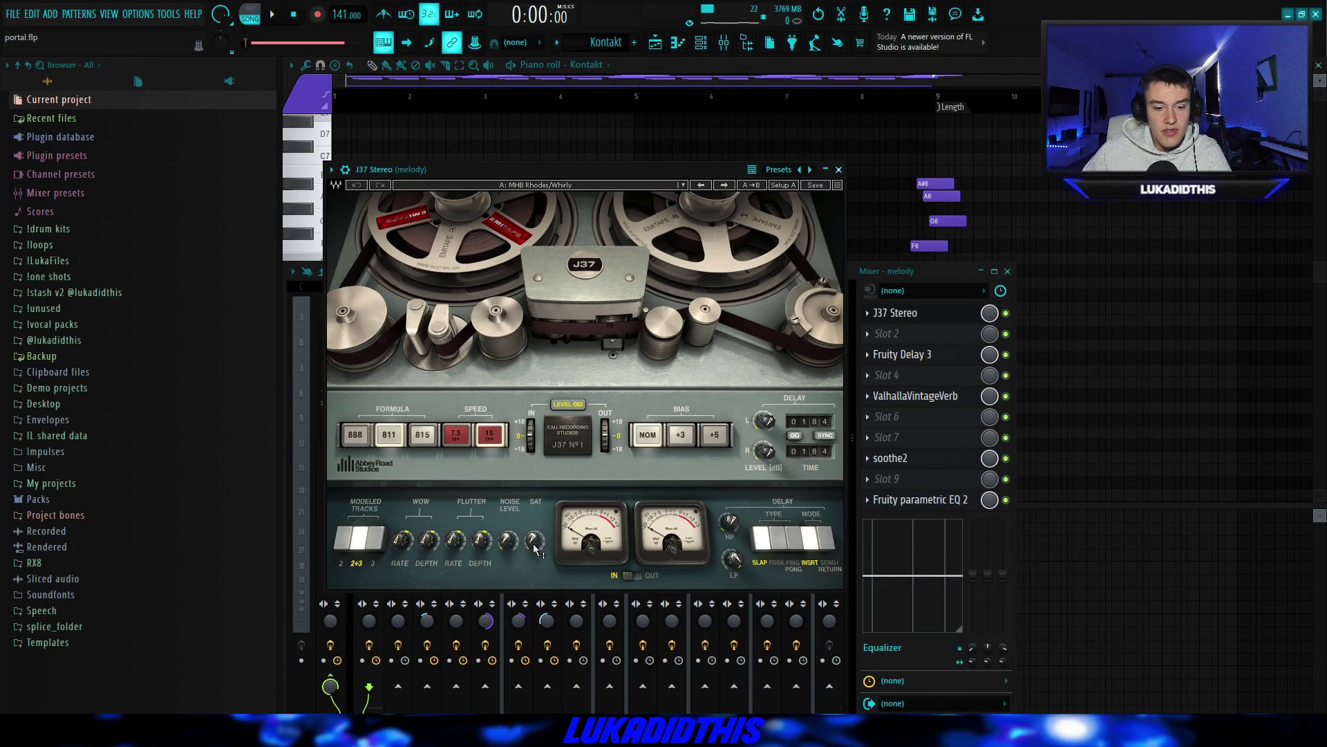
key("Escape")
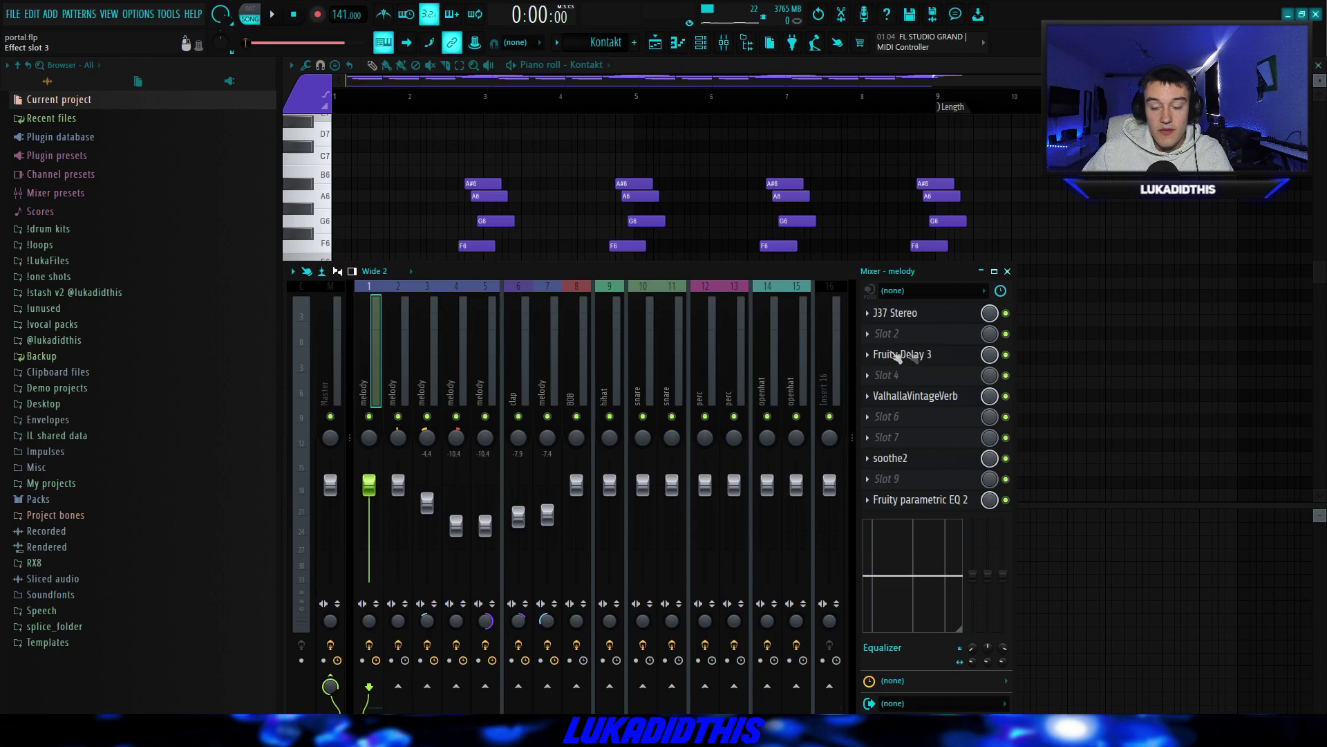
left_click(901, 356)
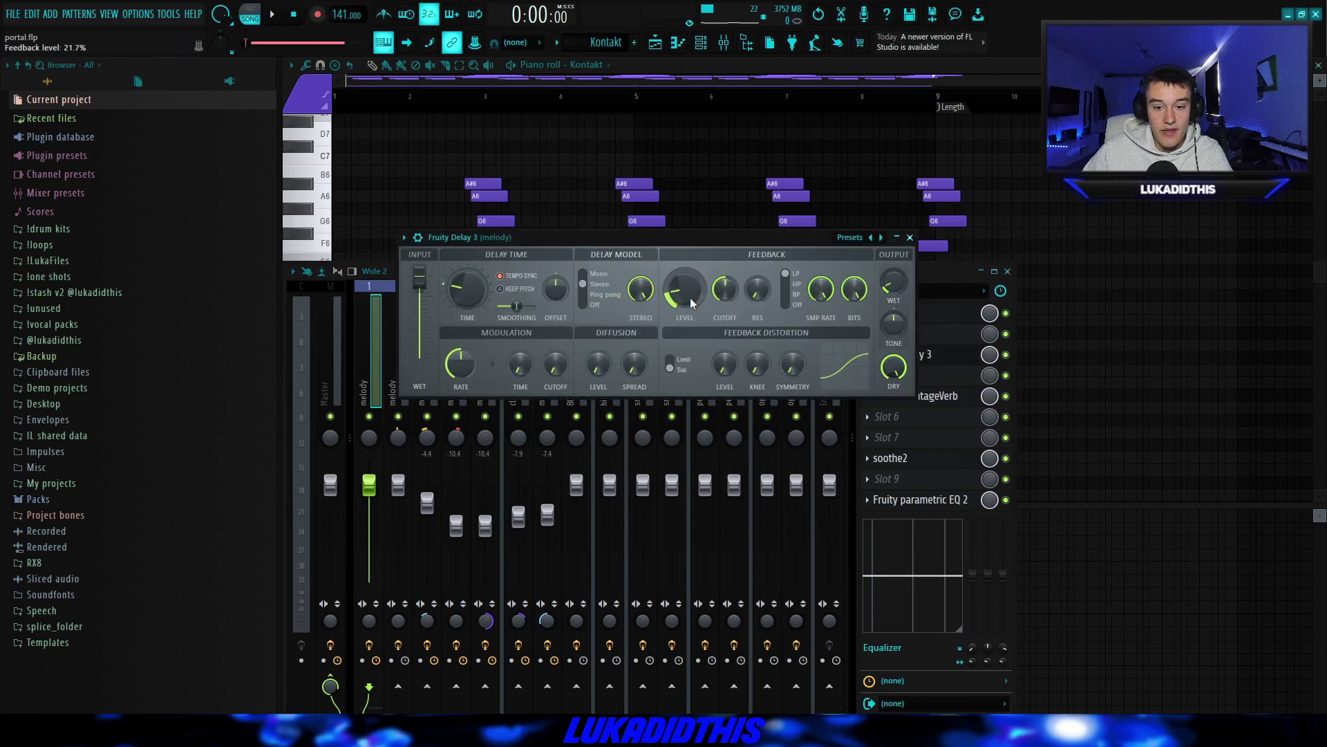
key("Escape")
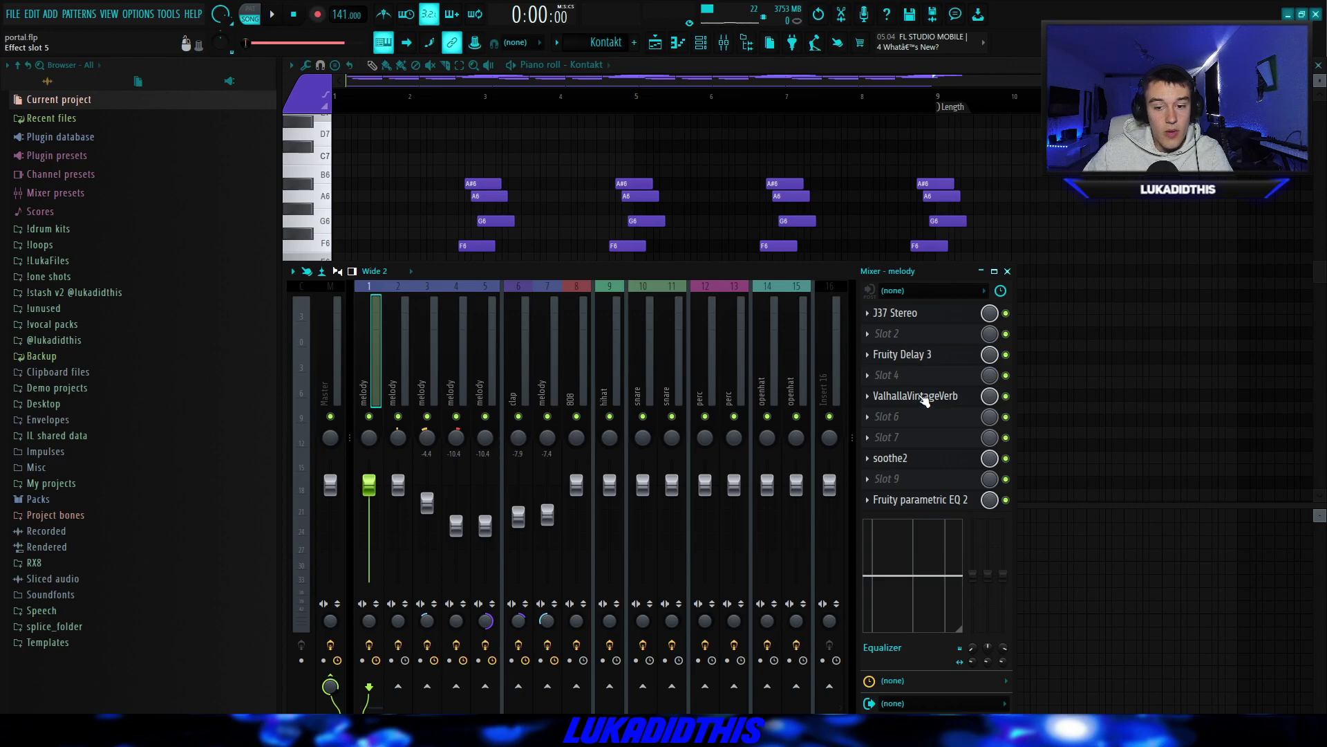
left_click(924, 398)
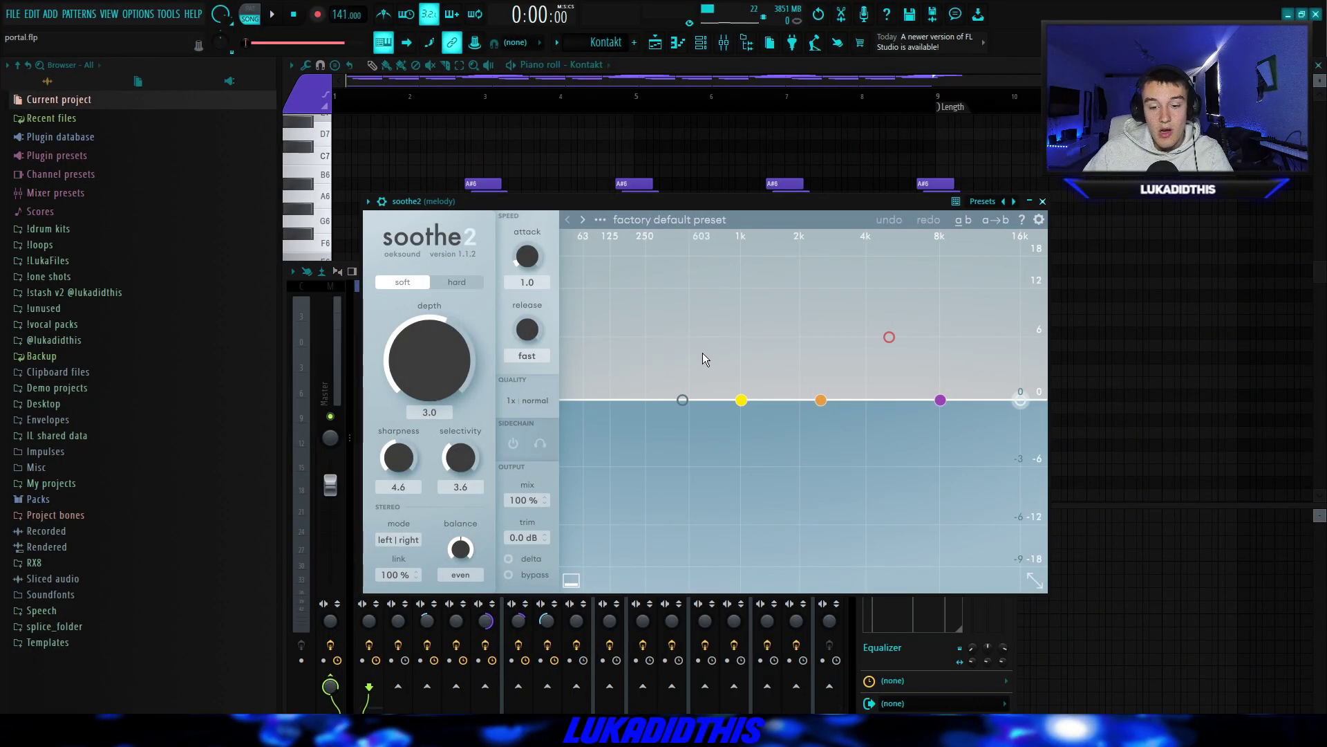
left_click(920, 499)
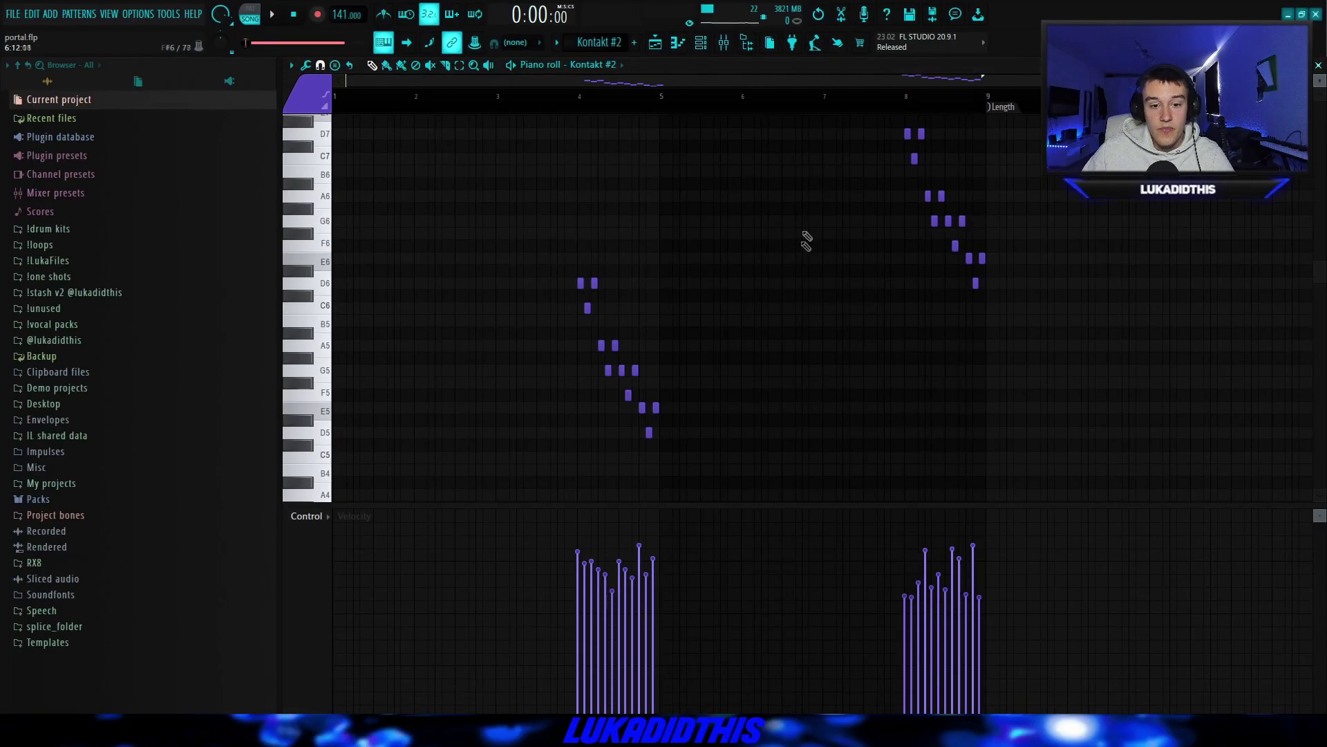
Step: Examine the Kontakt #2 notes around bar 4 in the piano roll and play the part
scroll(578, 373, "up", 3)
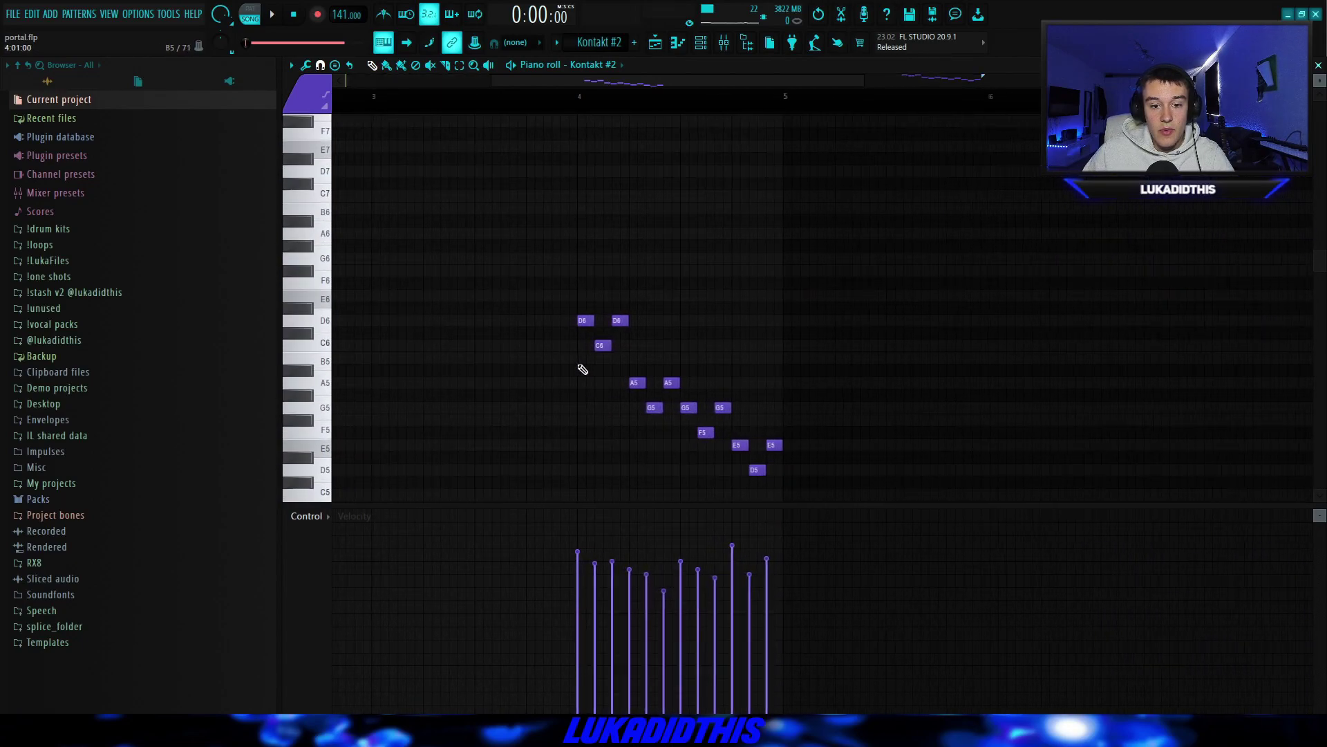
scroll(586, 365, "down", 2)
scroll(625, 367, "down", 2)
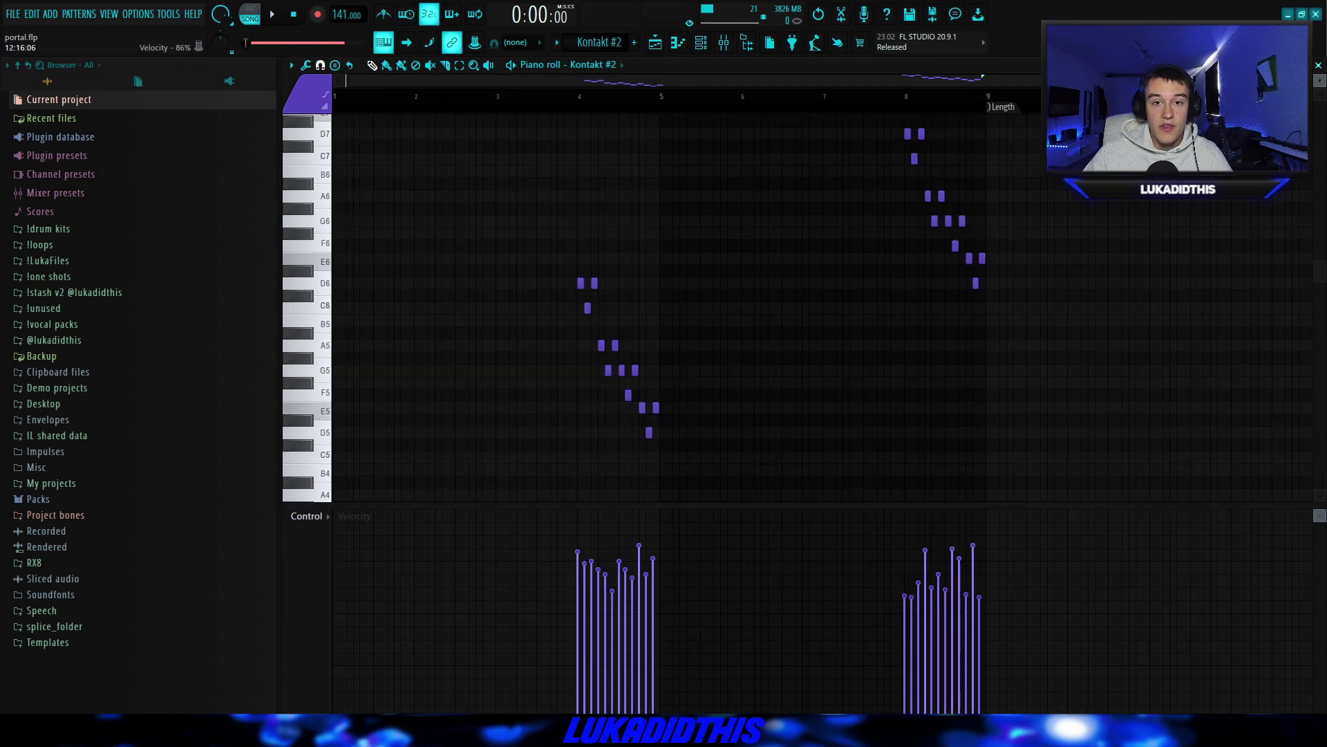
key("space")
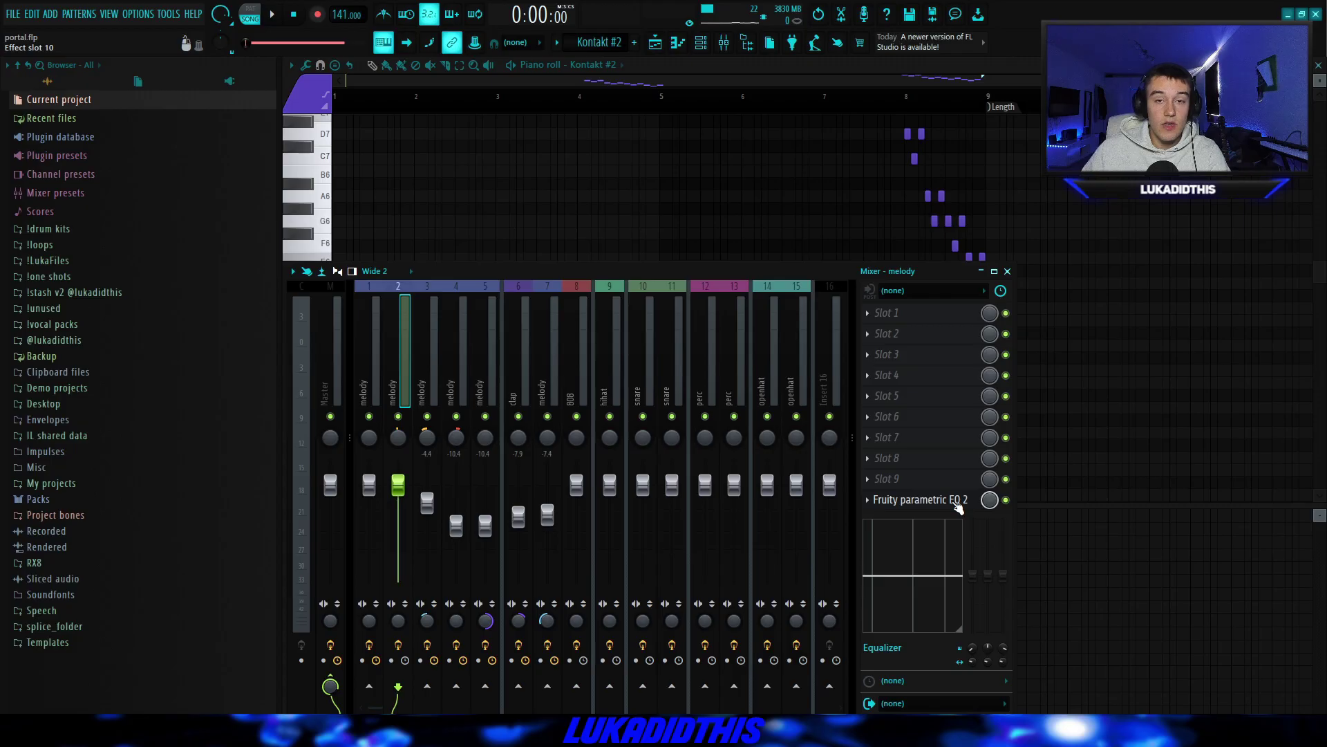
Step: Inspect Fruity parametric EQ 2 on the second melody track and RC-20 Retro Color on the third
left_click(920, 499)
key("Escape")
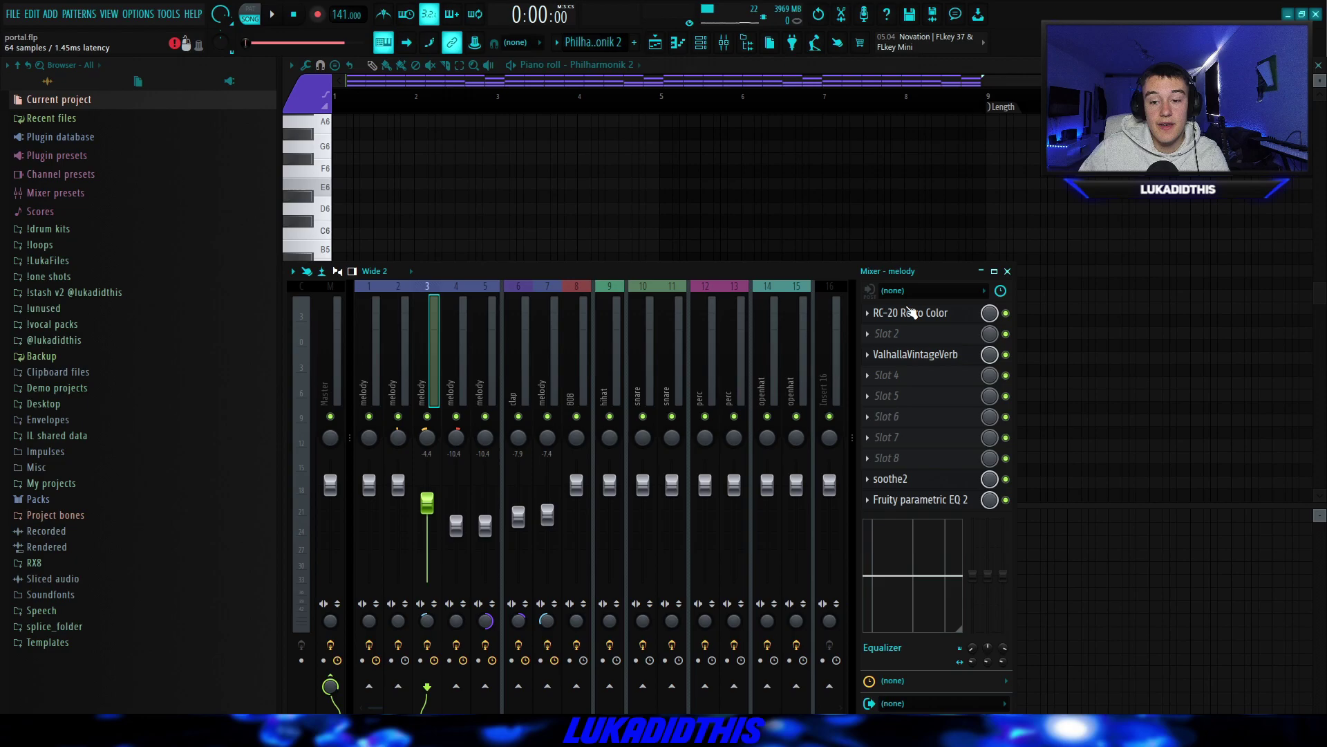
left_click(911, 312)
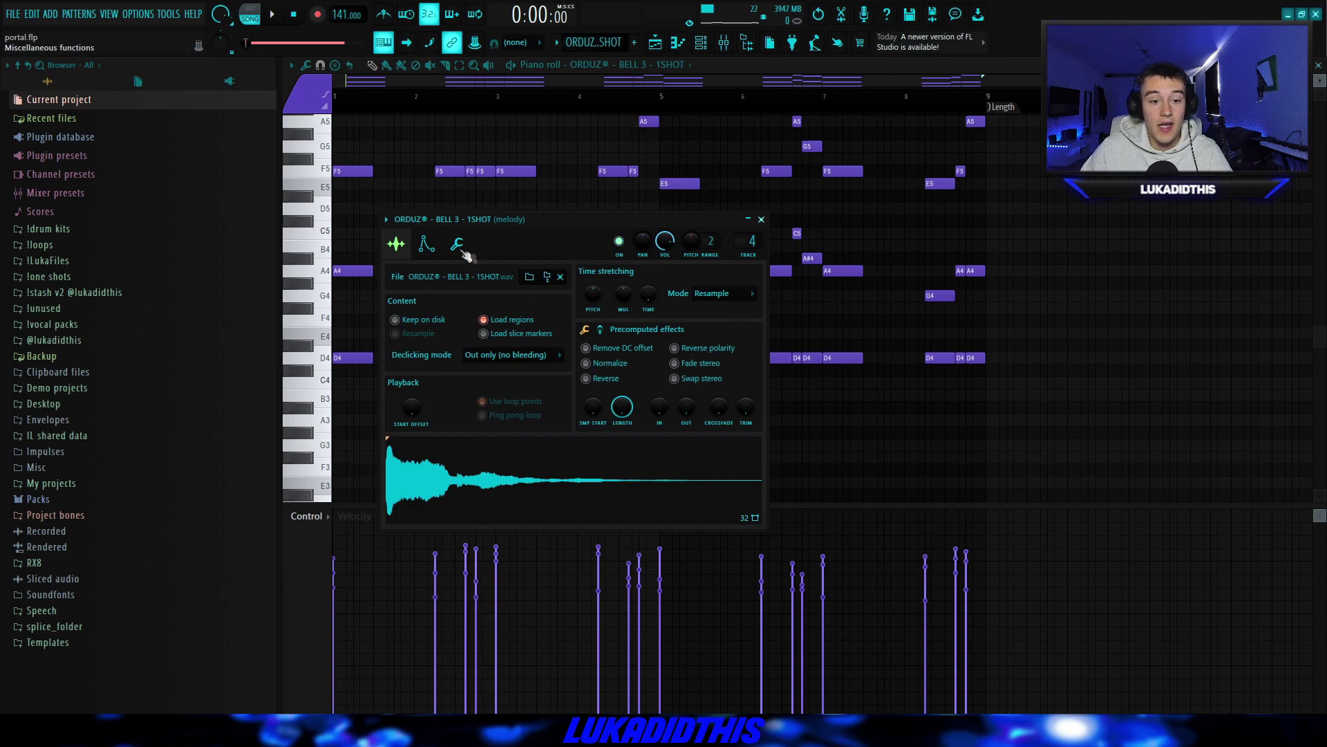
Step: Close the BELL 3 sampler settings and play through the bell's notes in the piano roll
key("Escape")
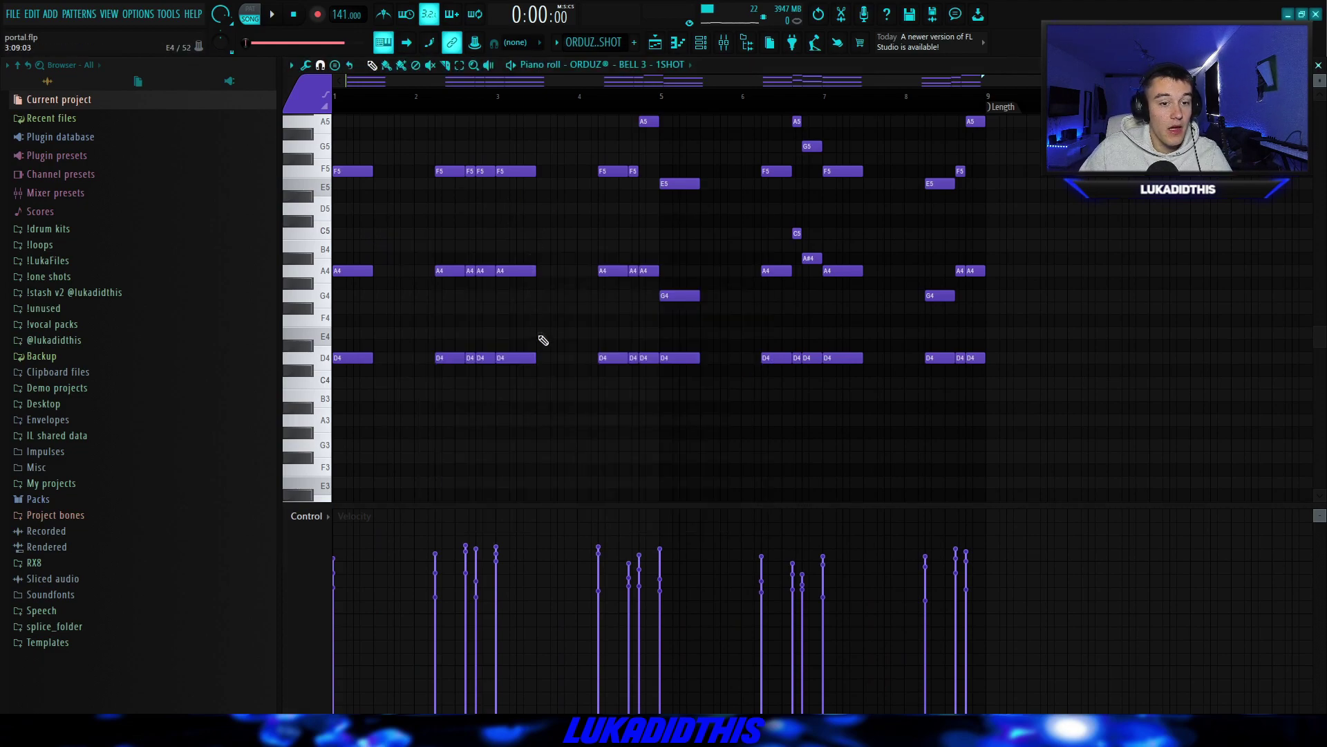
scroll(810, 393, "up", 3)
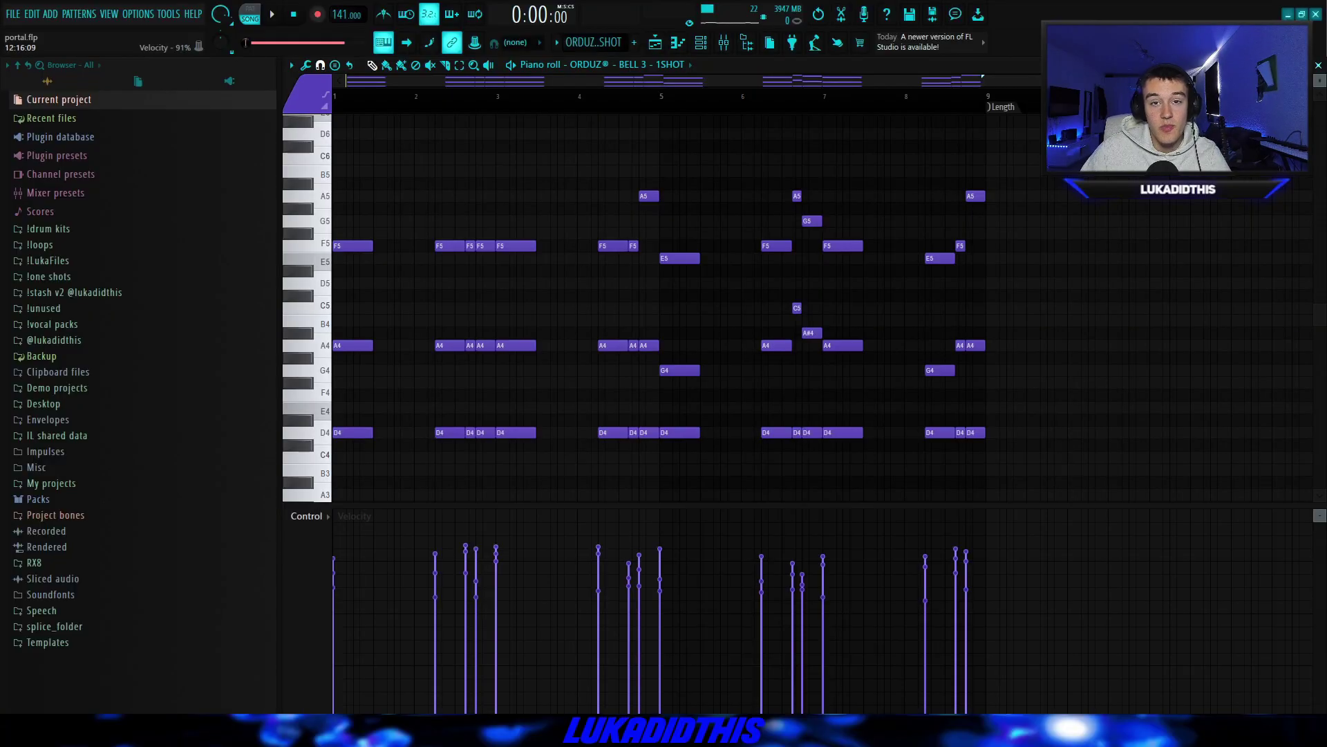
key("space")
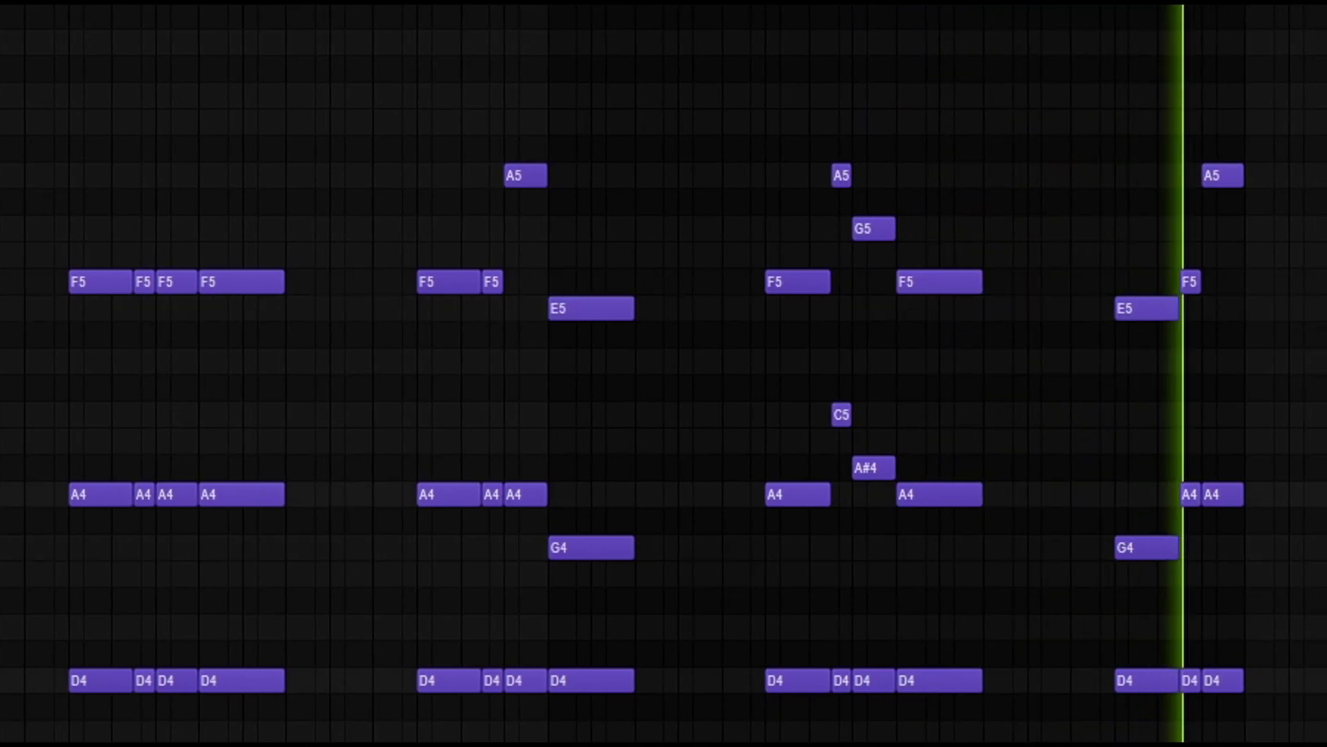
key("space")
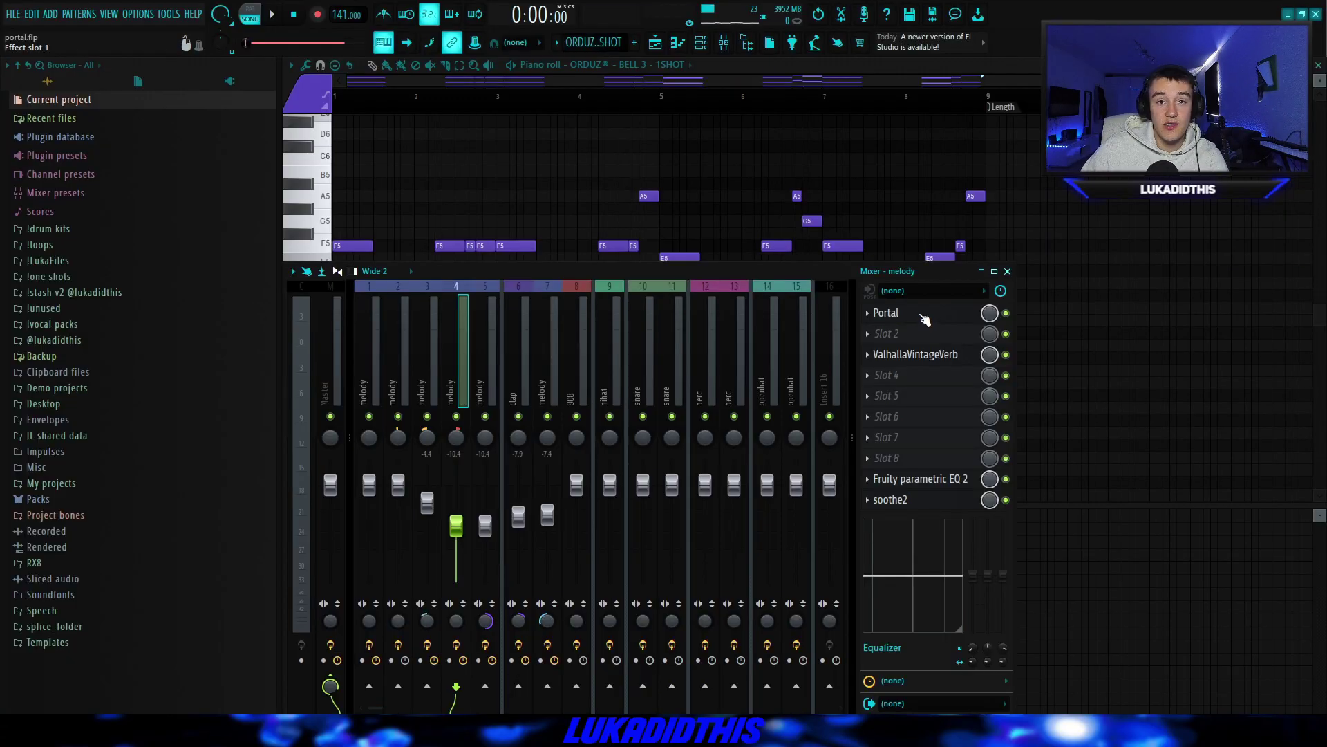
Step: Inspect the fourth melody track's effect chain: Portal, ValhallaVintageVerb, Fruity parametric EQ 2 and soothe2
left_click(921, 316)
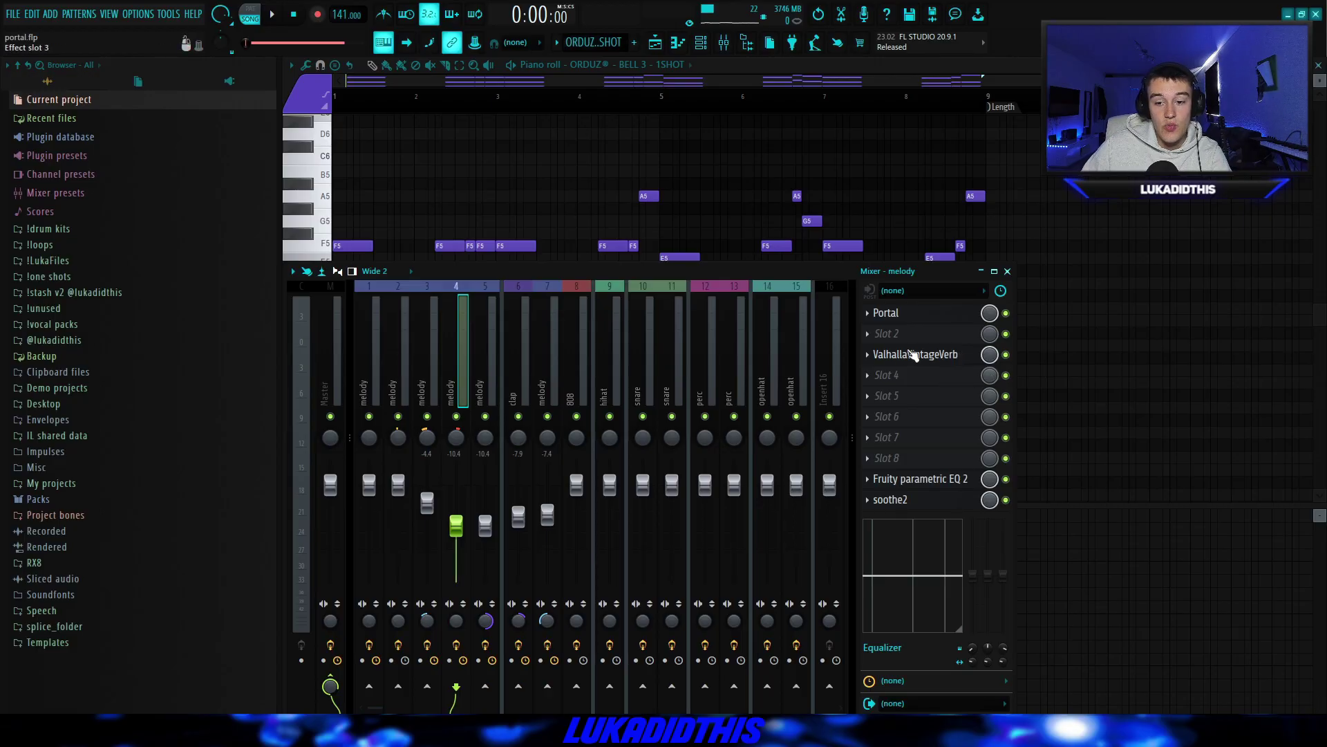
left_click(914, 356)
key("Escape")
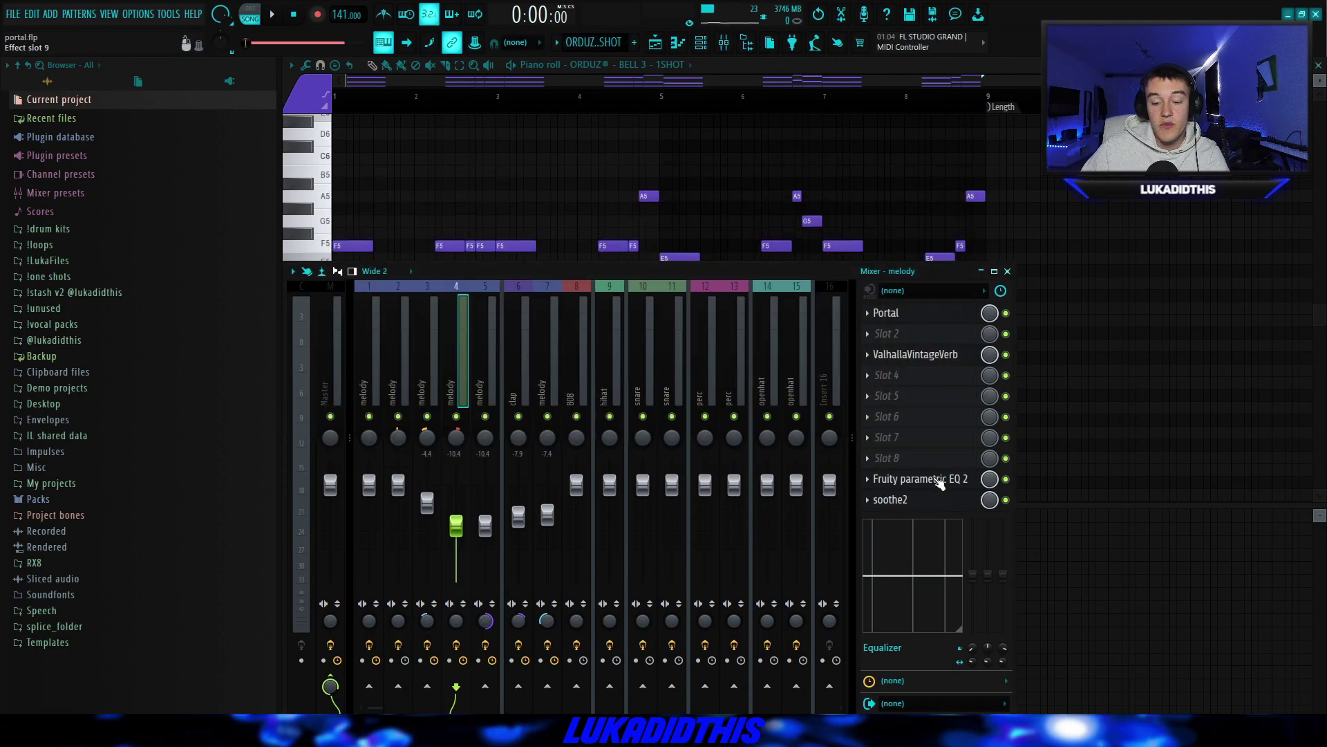
left_click(939, 479)
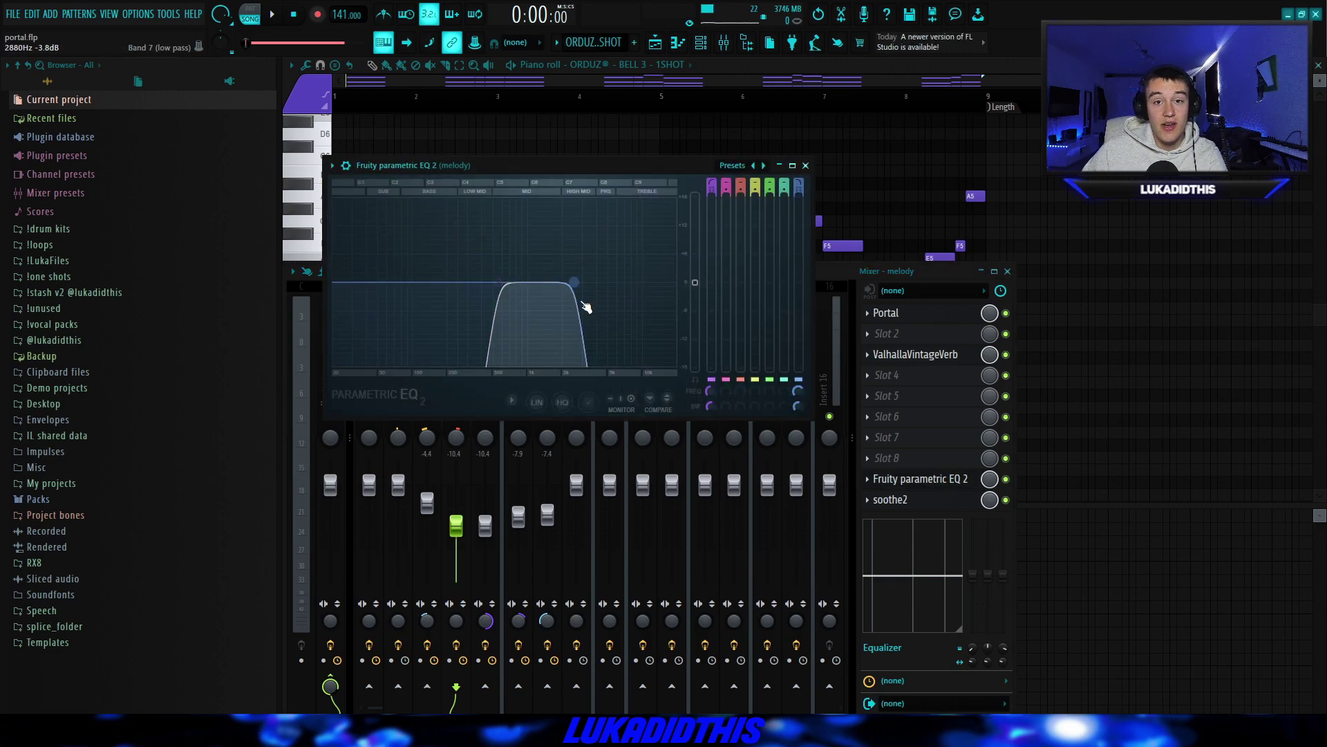
left_click(939, 500)
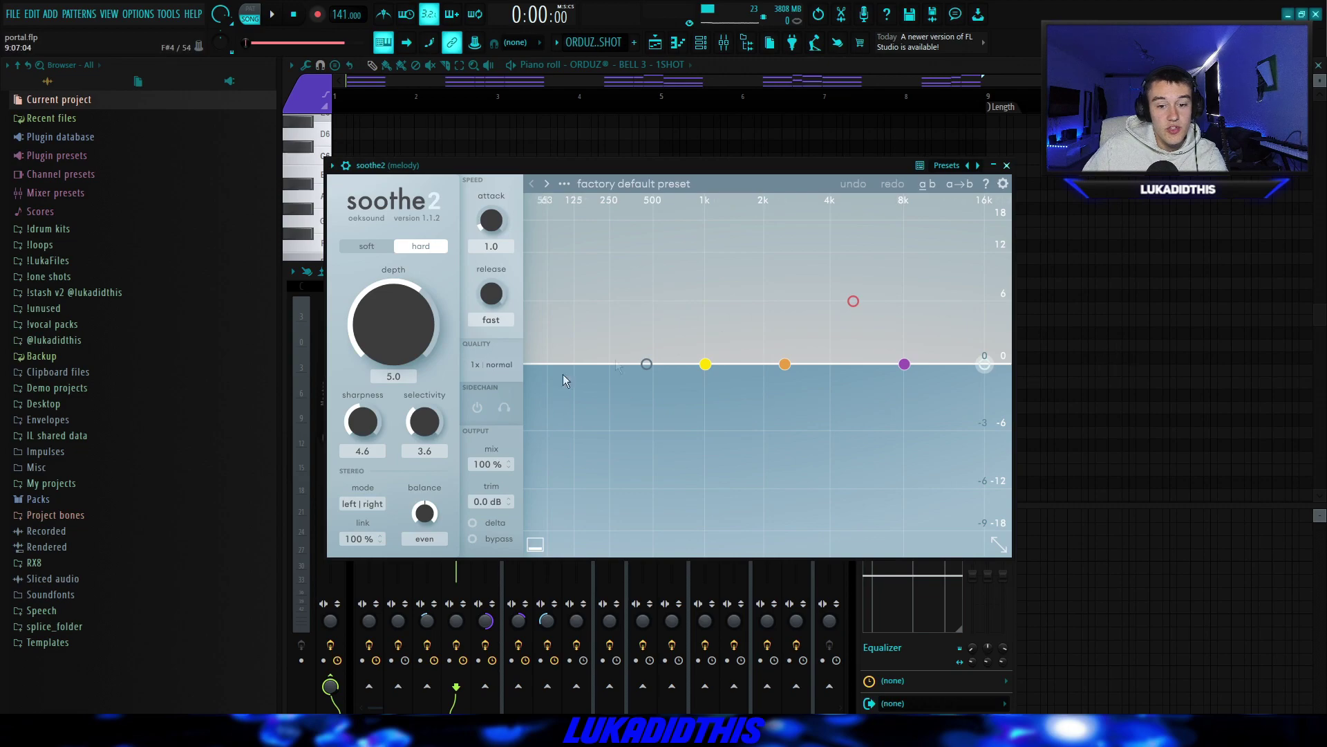
key("Escape")
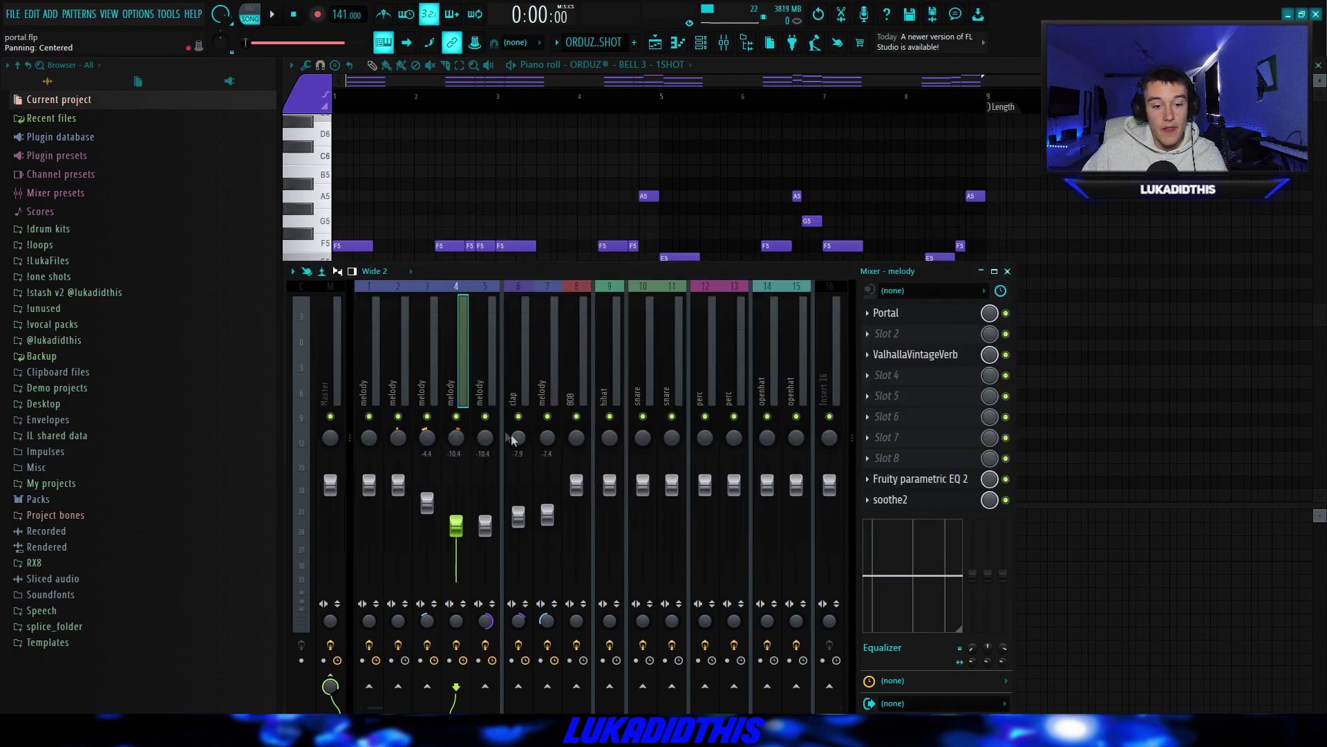
Step: Play the ATMOS 2 one-shot clips on playlist Track 2 and inspect soothe2 and Fruity parametric EQ 2 on mixer track 6
key("F5")
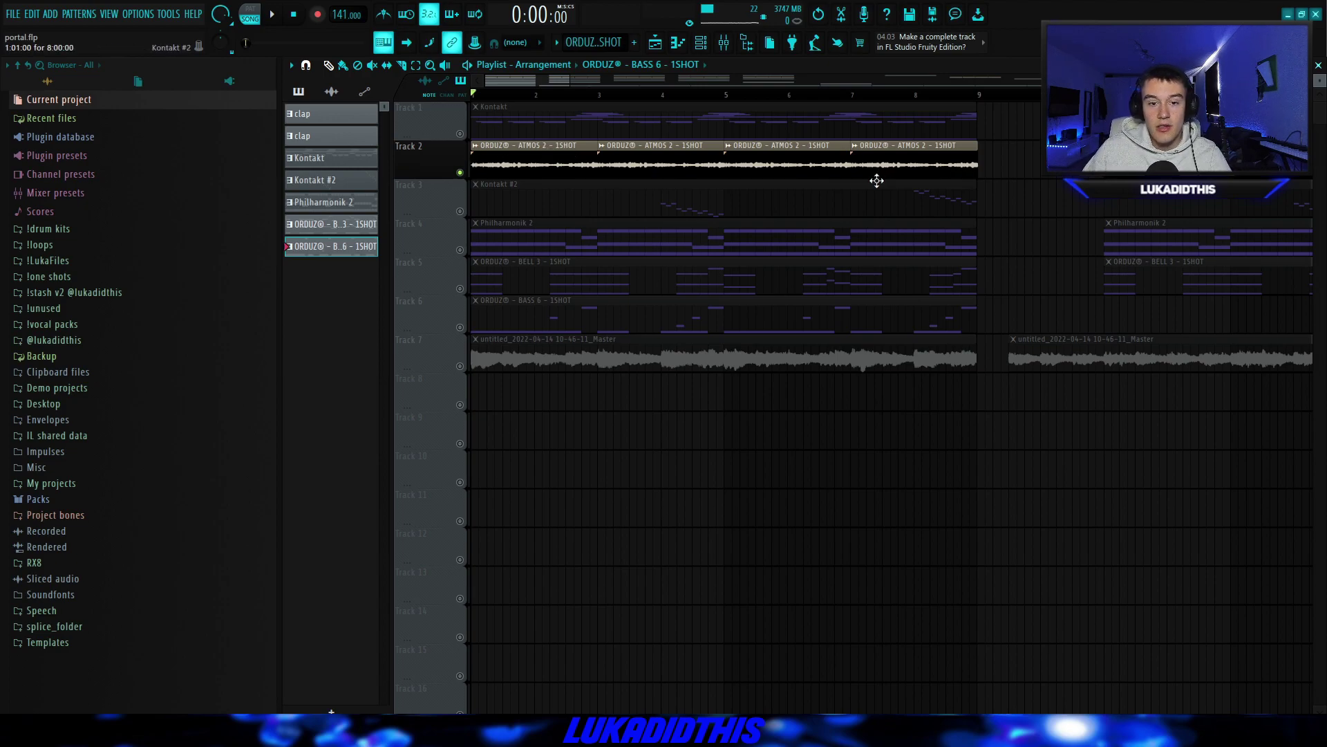
scroll(990, 557, "down", 1)
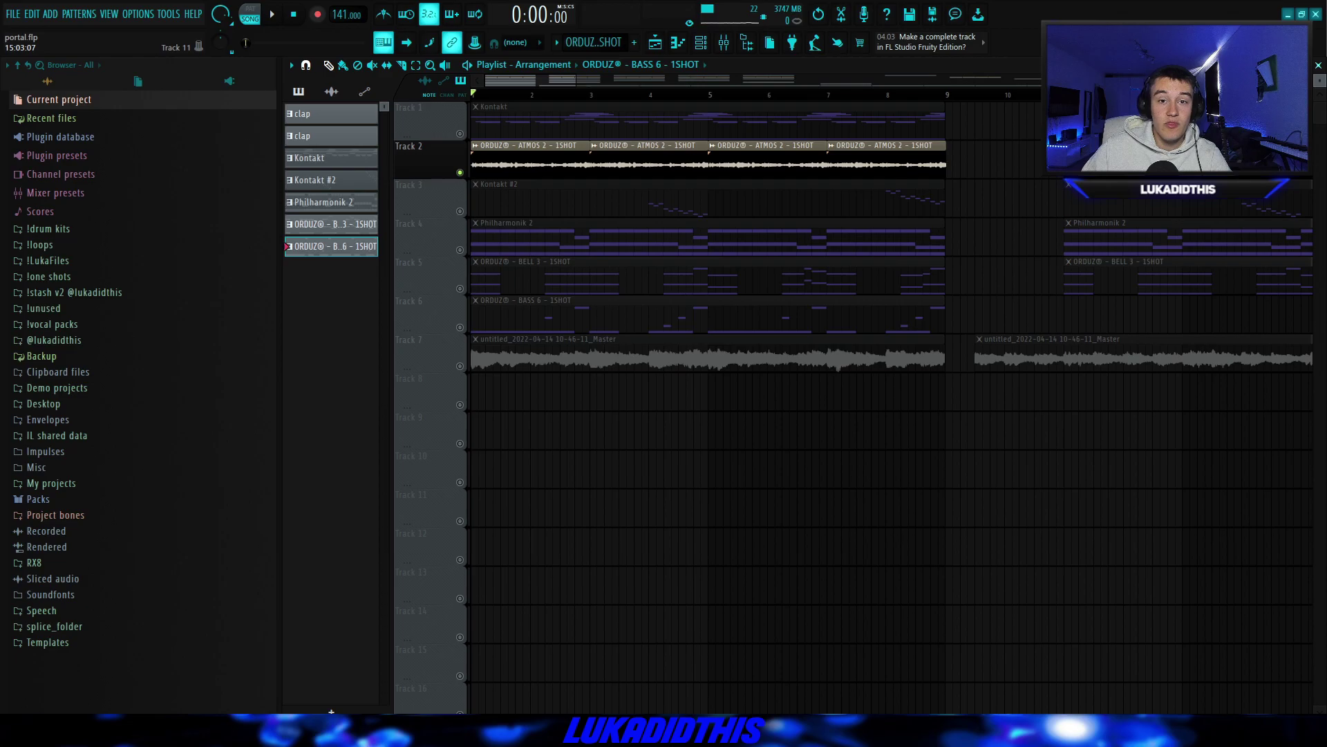
key("space")
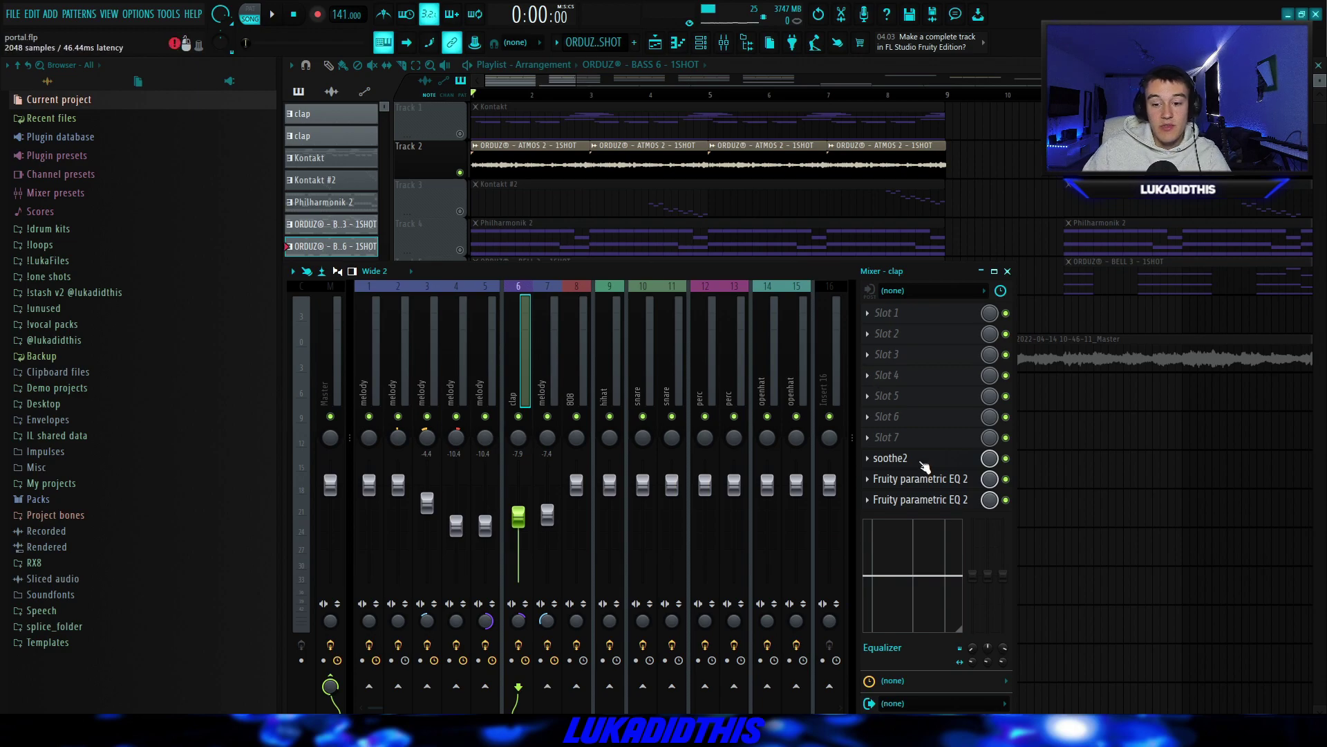
left_click(889, 459)
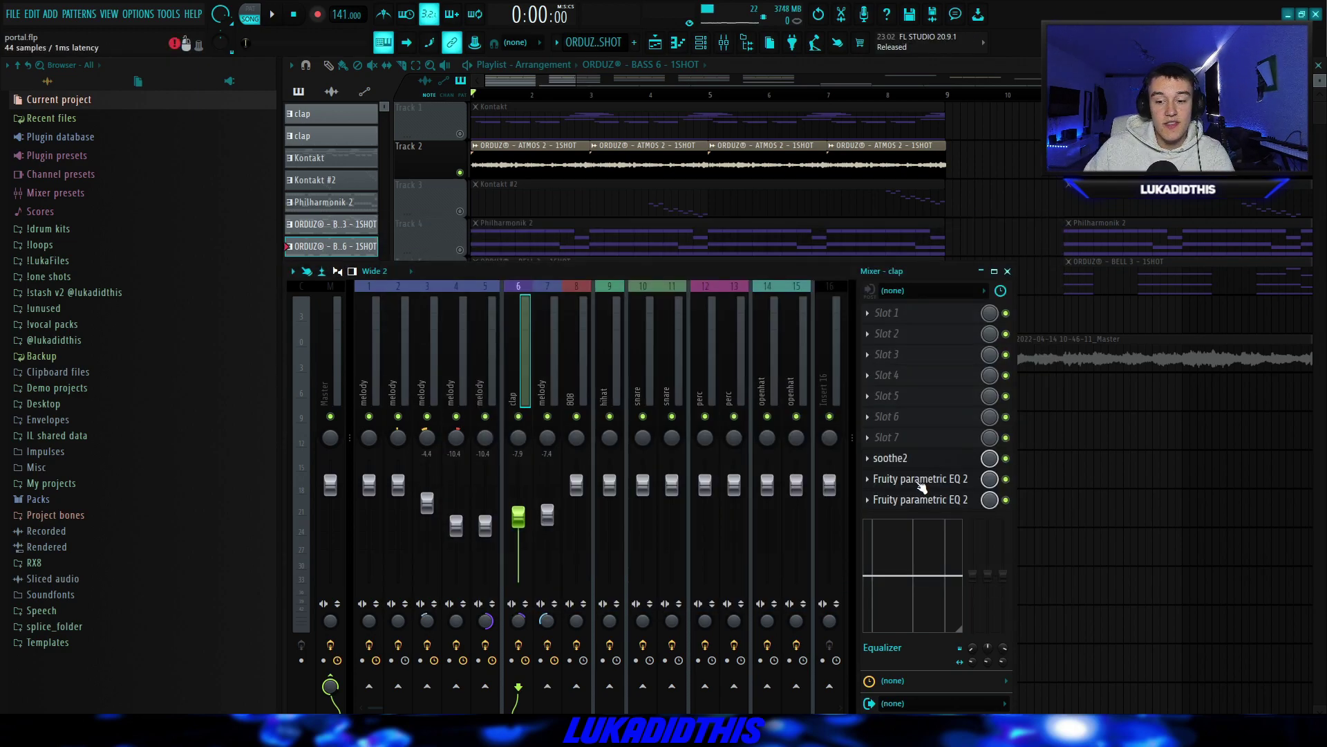
left_click(922, 486)
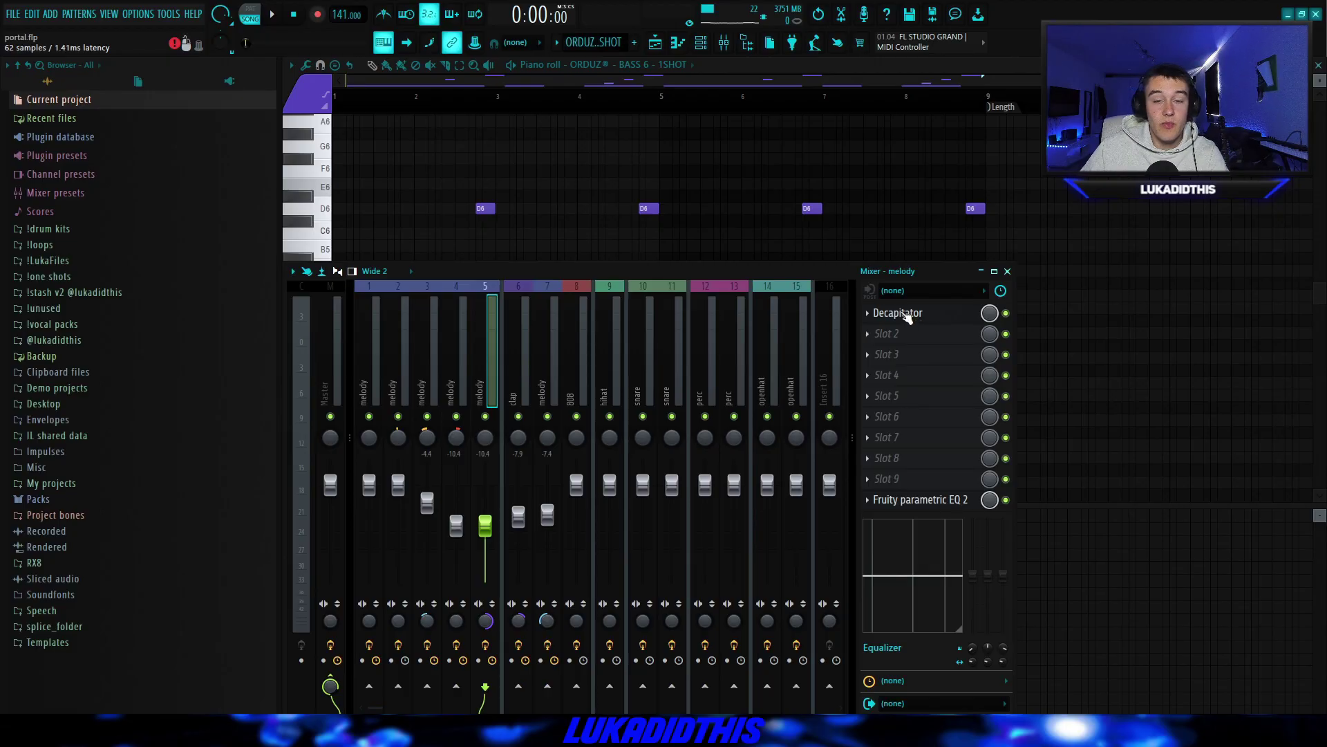
Step: Inspect Decapitator and Fruity parametric EQ 2 on the fifth melody track, closing each plugin window
left_click(906, 314)
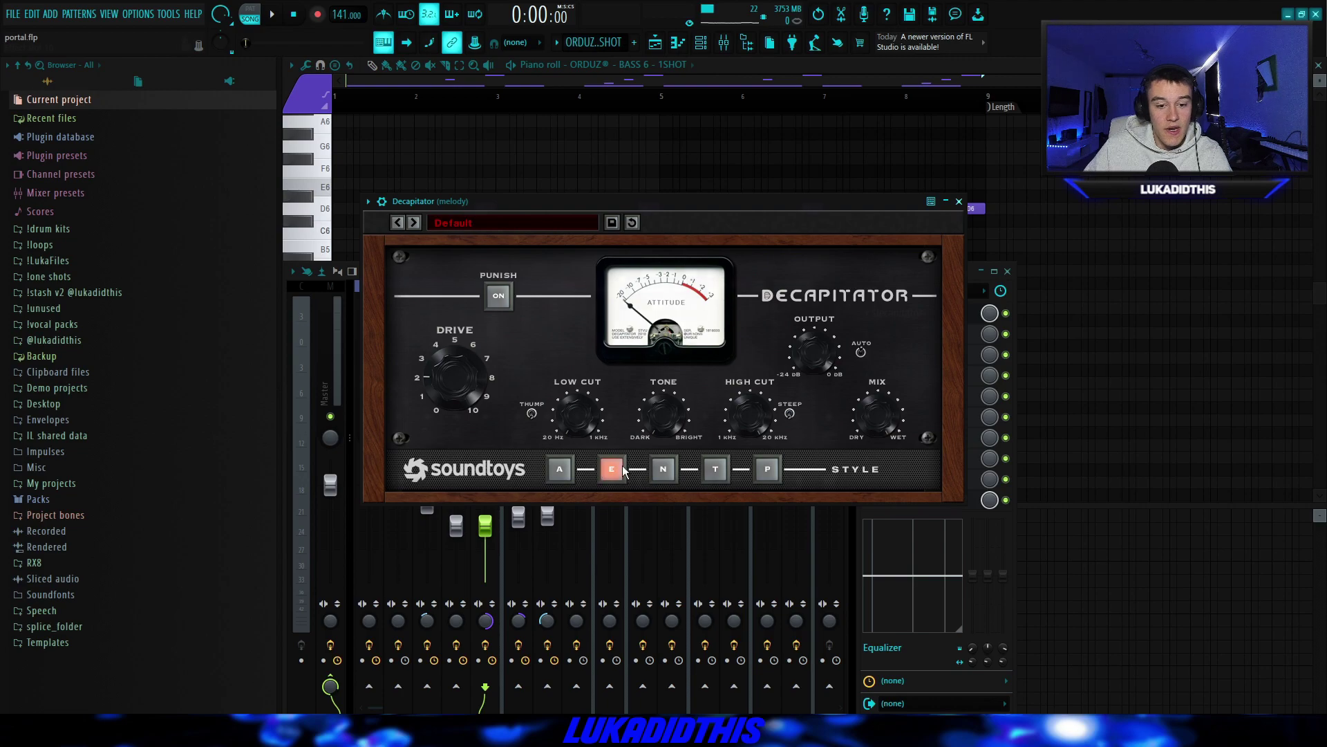
key("Escape")
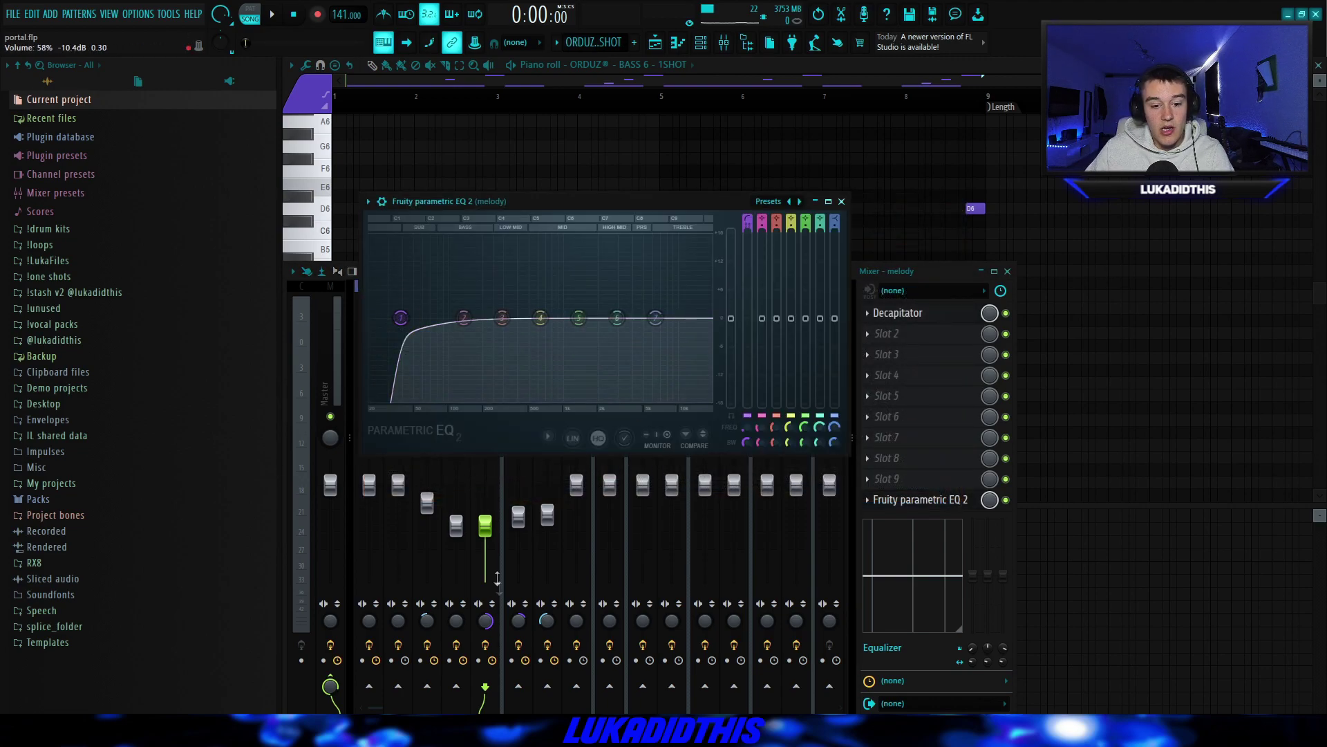
key("Escape")
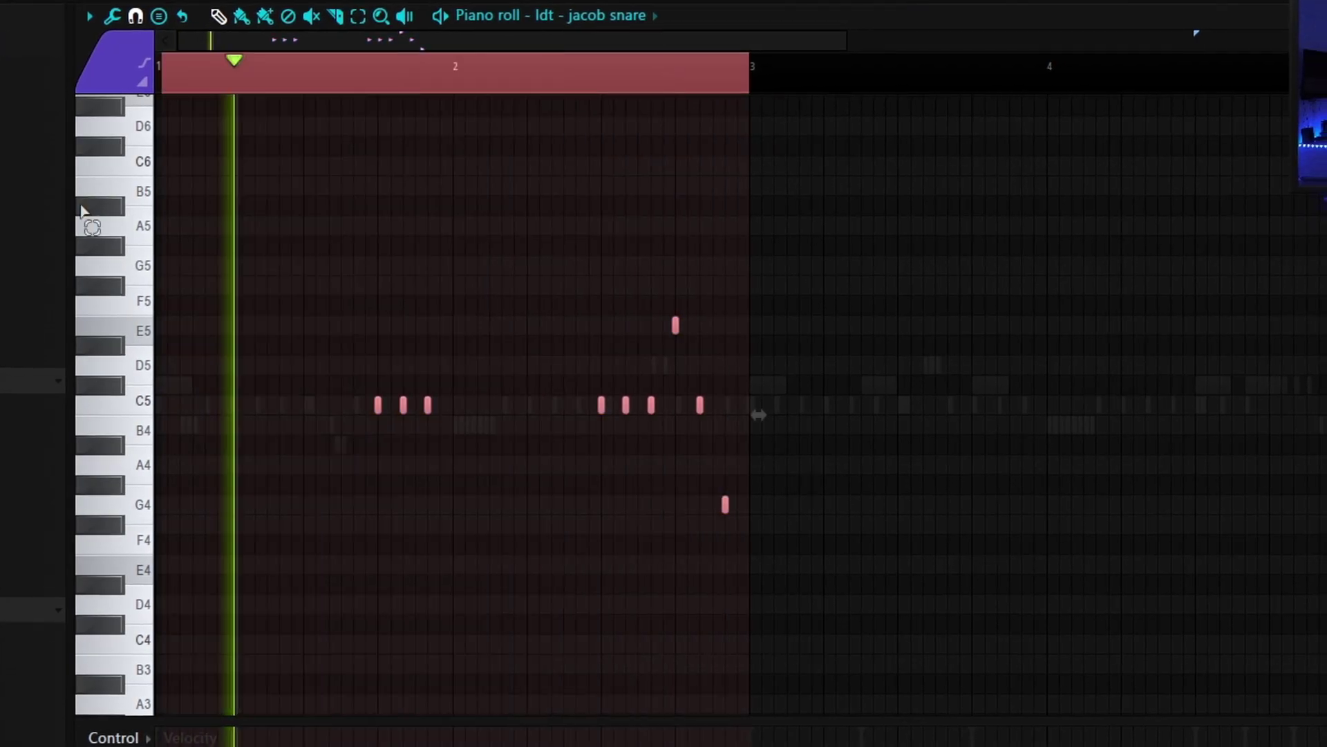
Step: Duplicate the two-bar jacob snare pattern into bars 3 and 4, and vary bar 4 by removing its E5 and G4 notes and rearranging the C5 hits
left_click(739, 429)
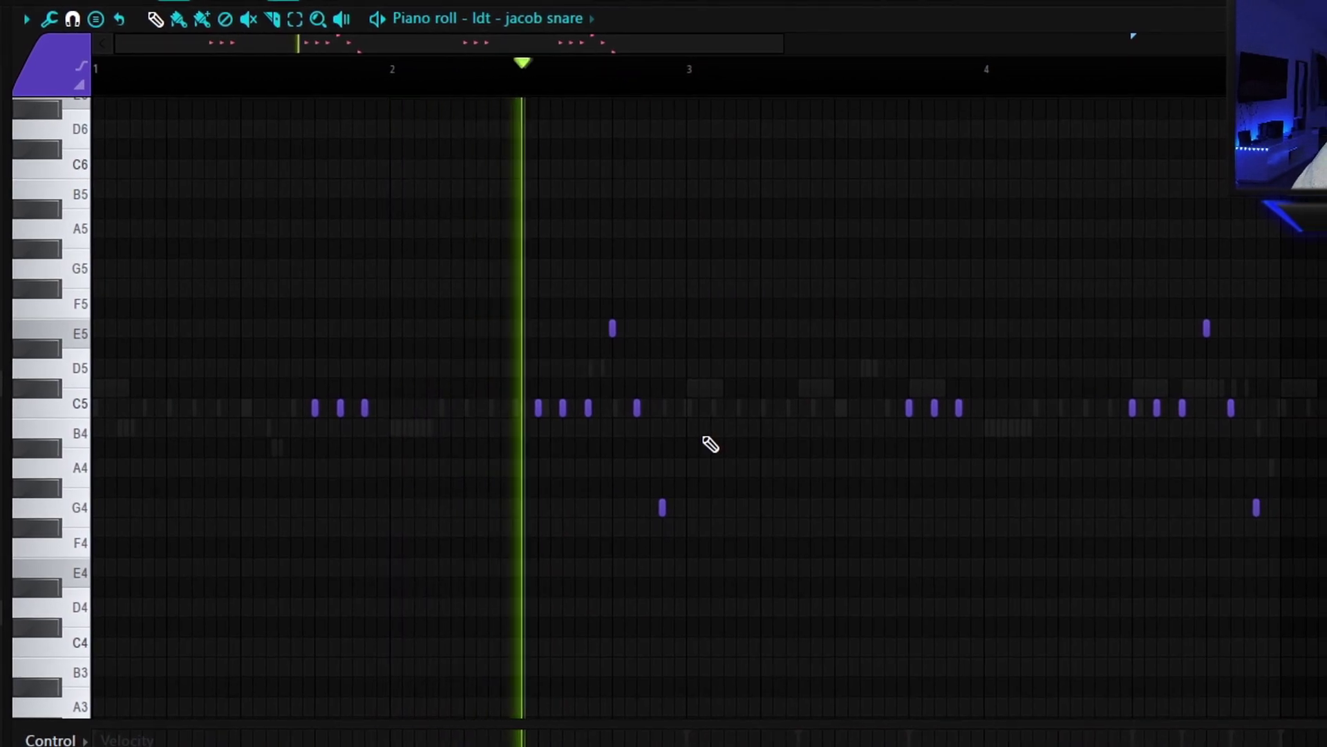
scroll(1097, 445, "up", 3)
right_click(1125, 409)
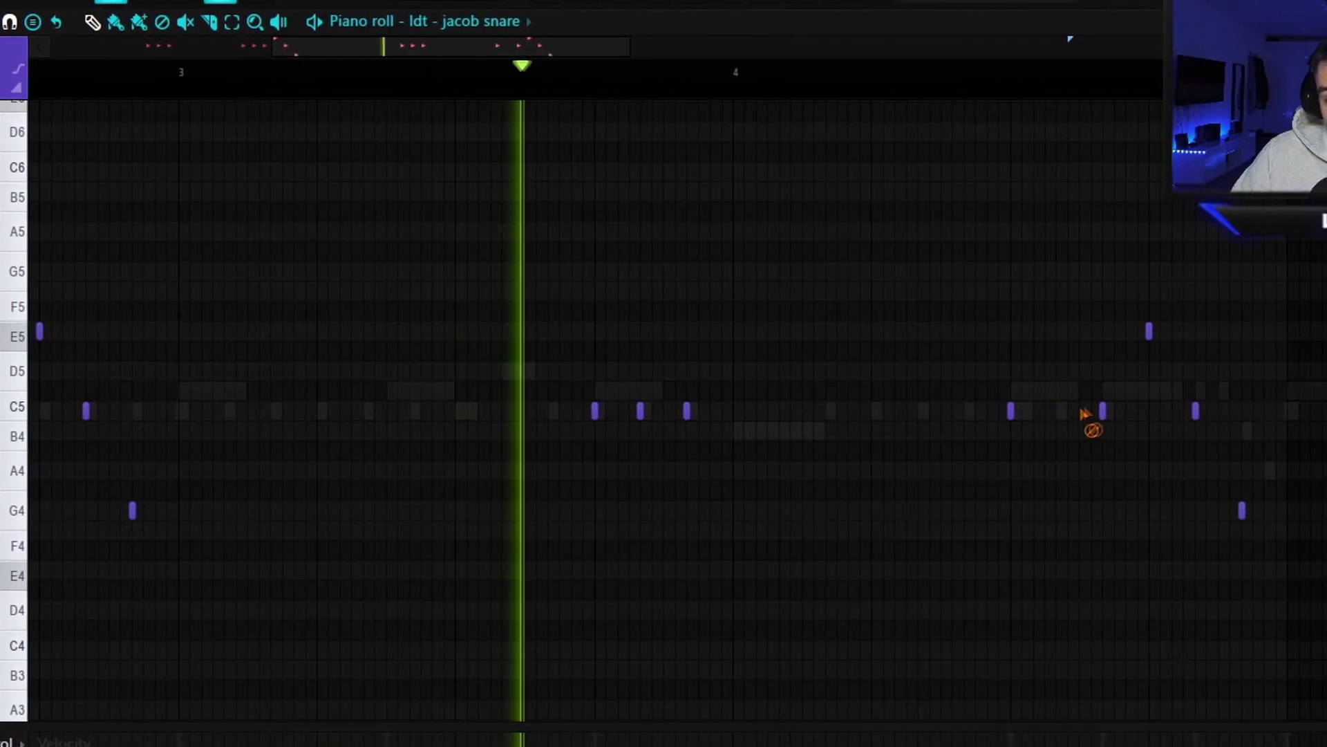
right_click(1175, 330)
right_click(1101, 409)
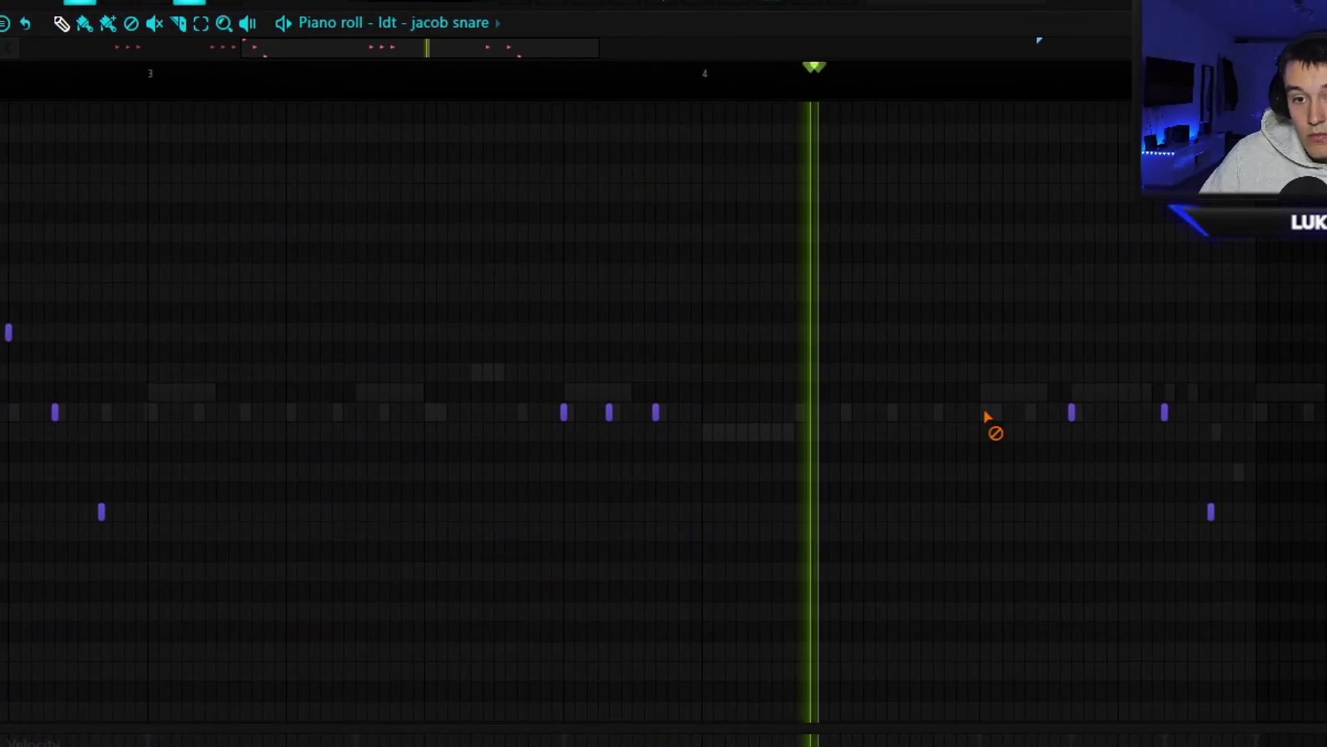
left_click(1028, 412)
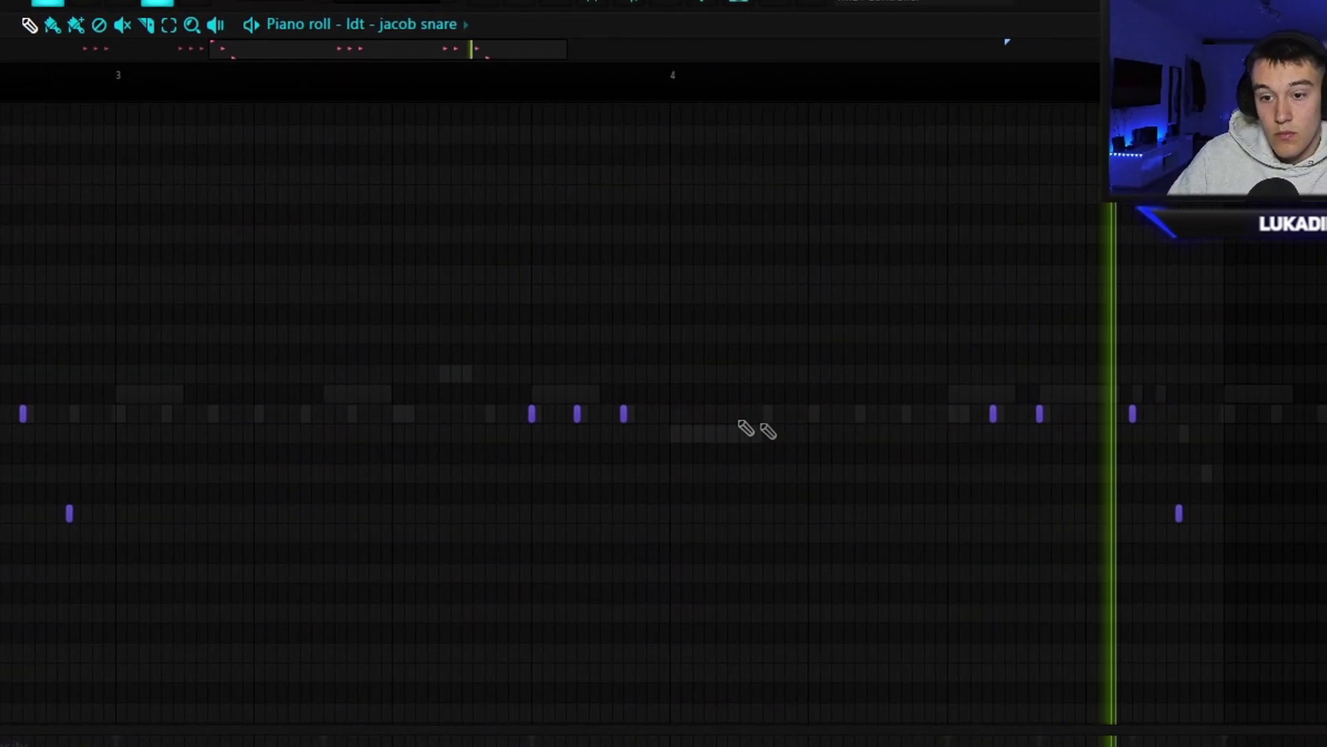
scroll(892, 480, "down", 2)
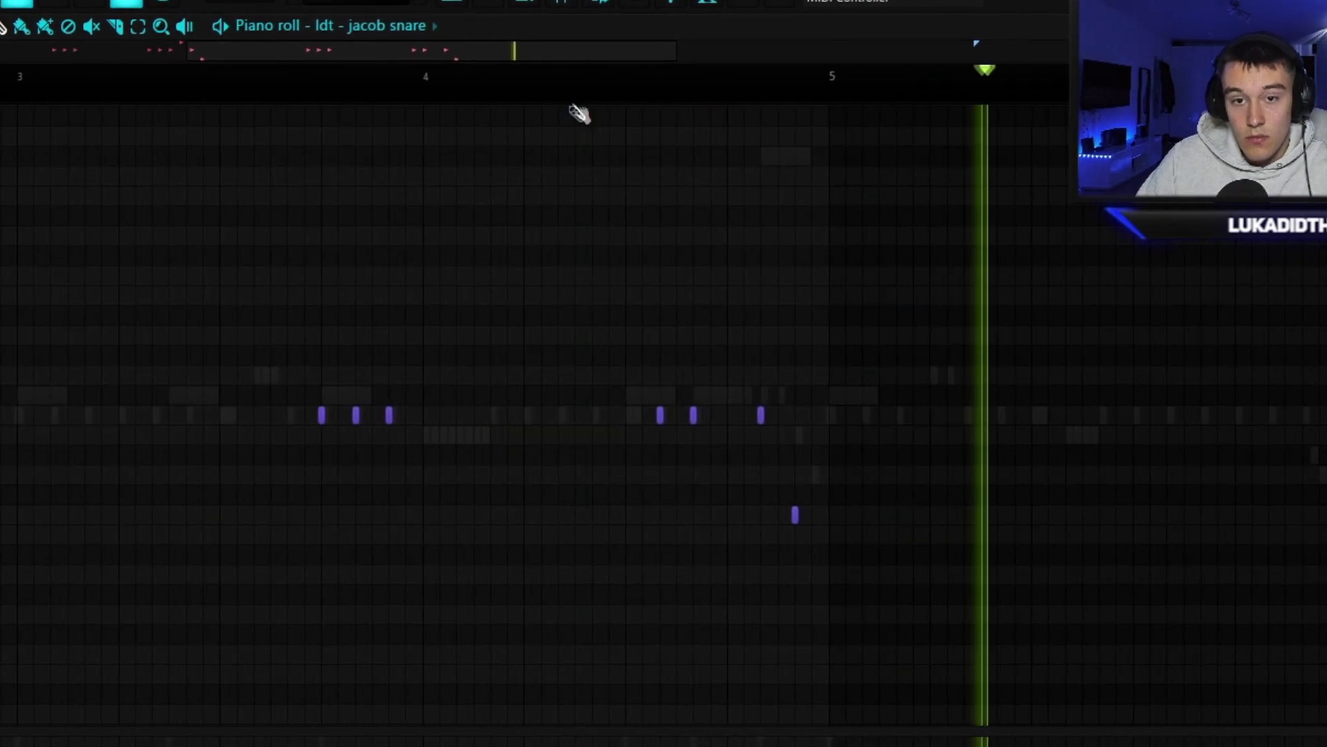
right_click(795, 514)
left_click_drag(764, 417, 798, 424)
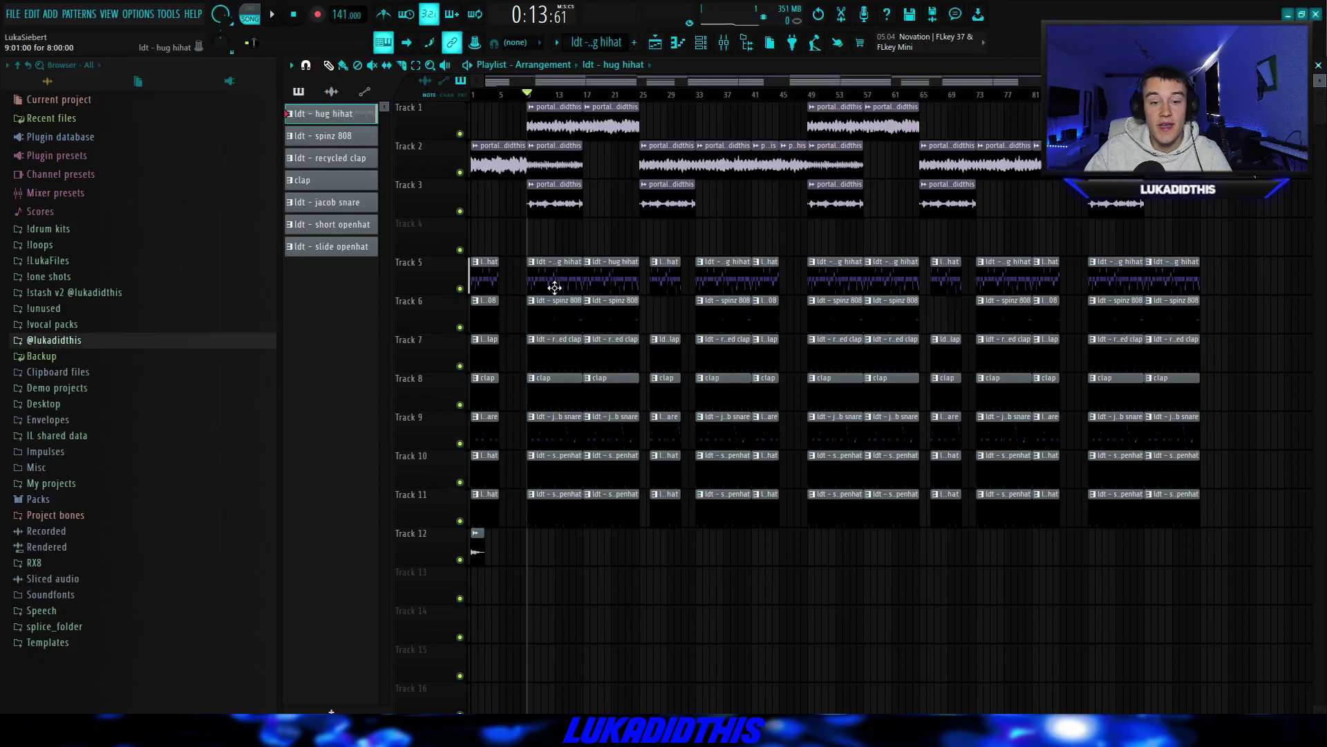
Step: Open the hug hihat pattern from playlist Track 5 in the piano roll and play it
double_click(563, 280)
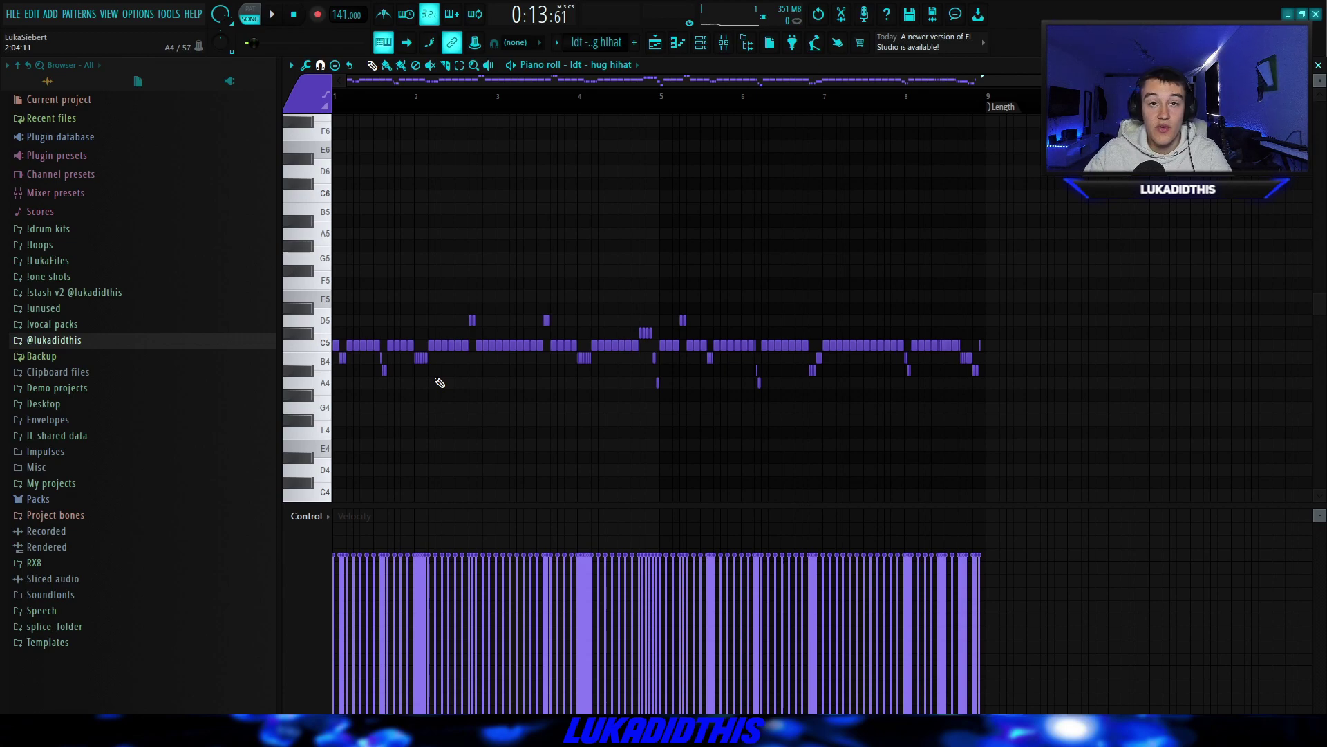
key("space")
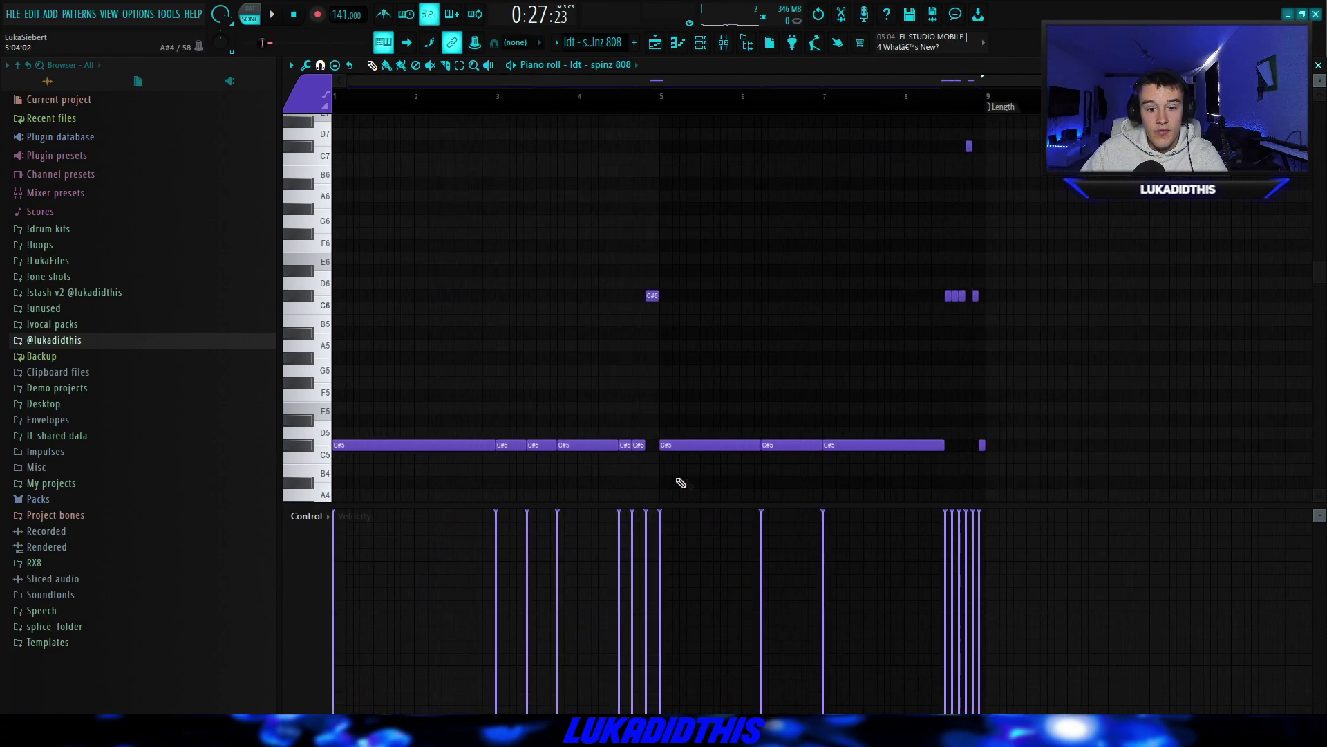
Step: Examine the spinz 808 notes in the piano roll and play the pattern
scroll(643, 443, "up", 3)
scroll(650, 458, "down", 3)
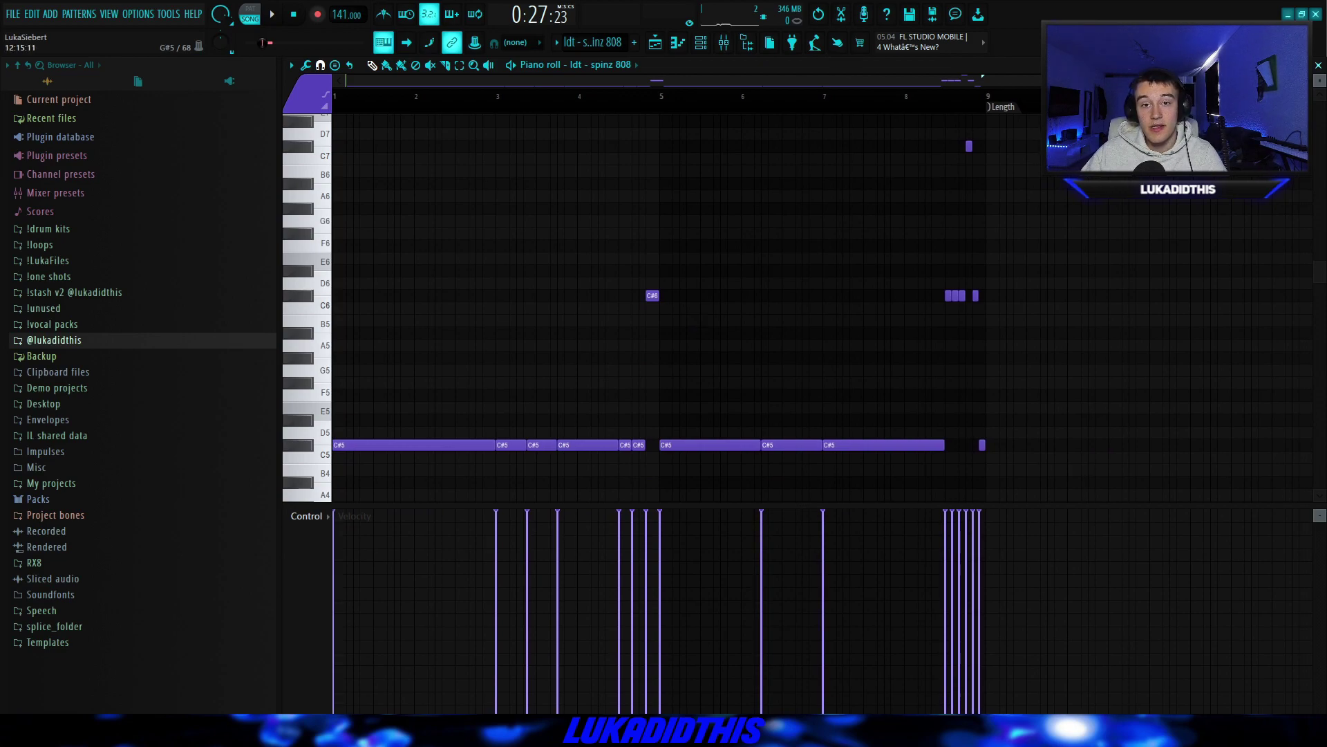
key("space")
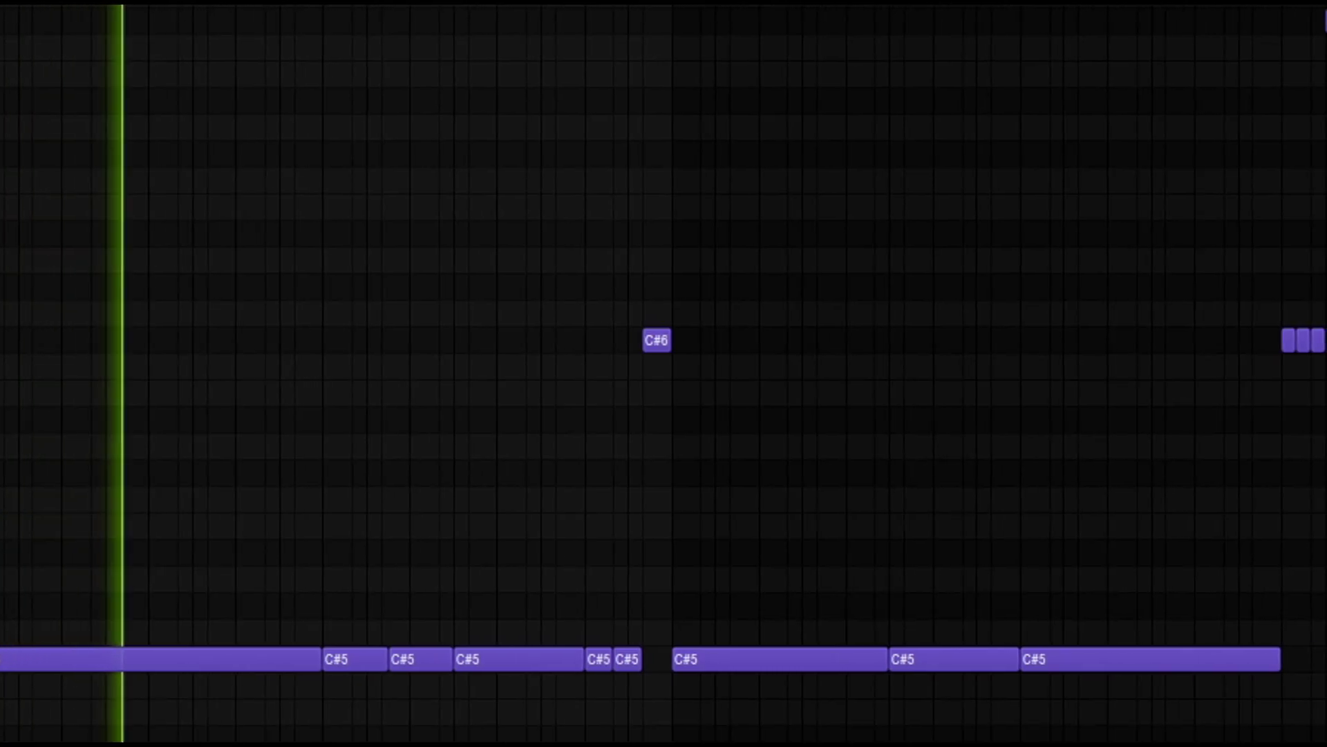